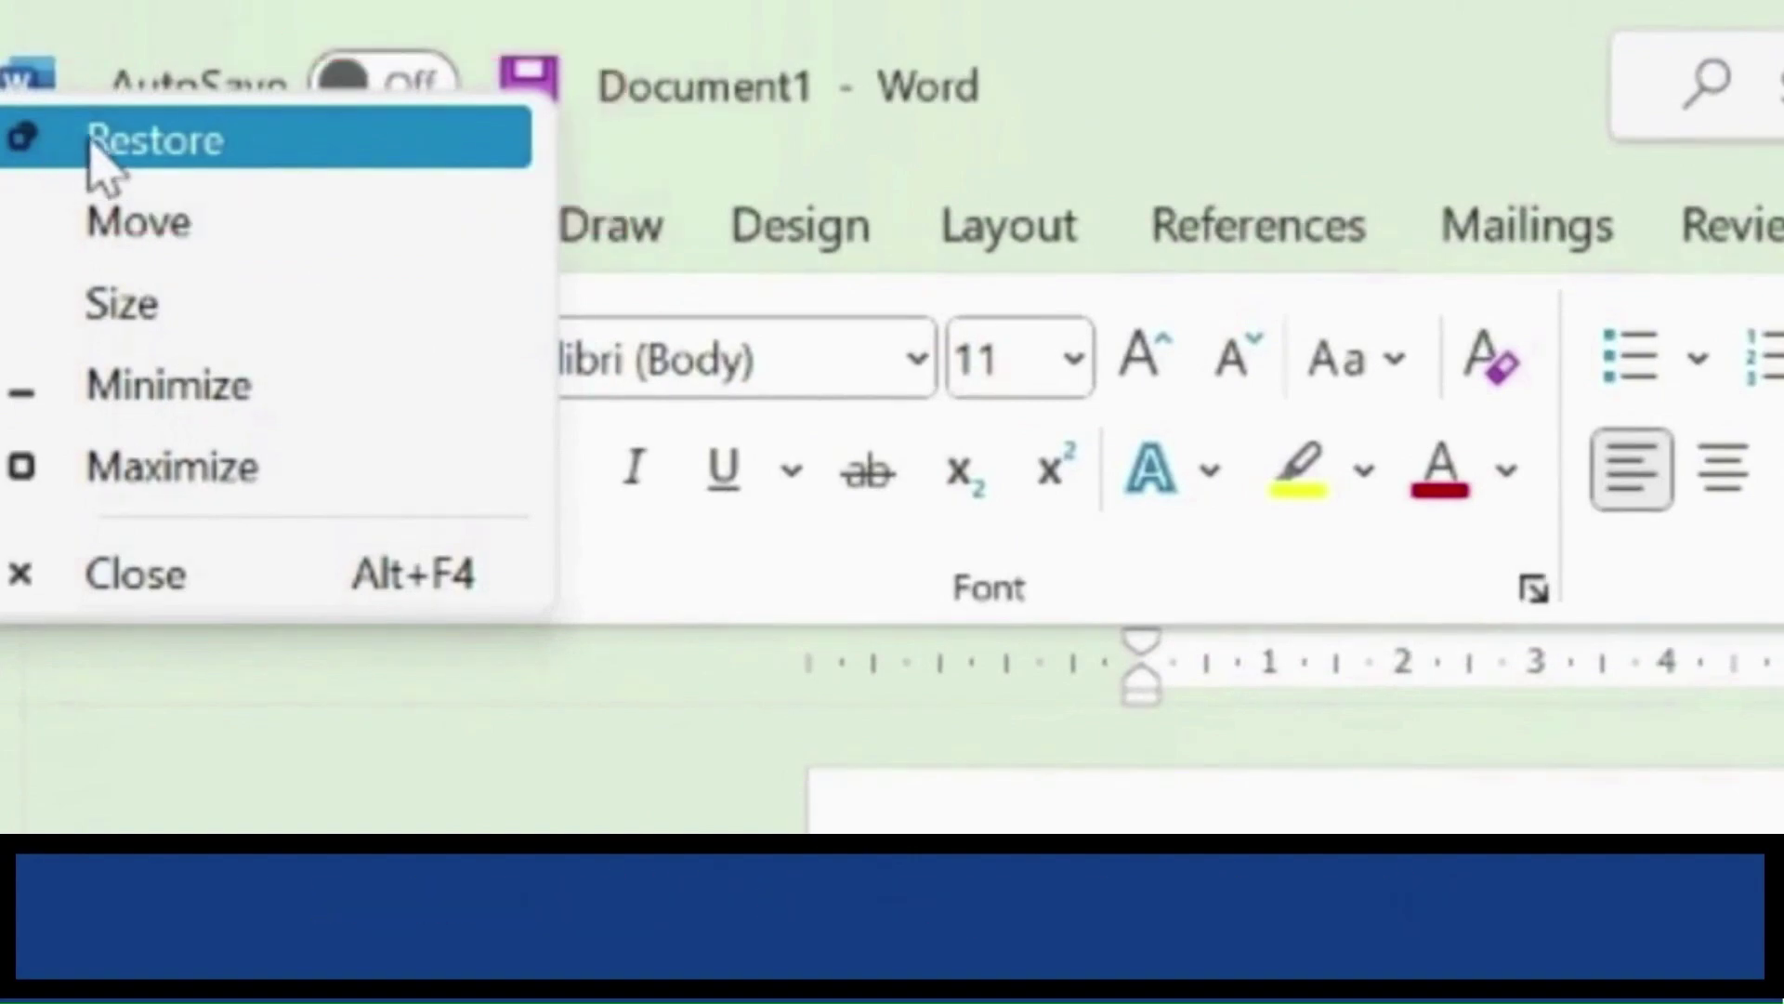
# Restore the document window from its maximized state and move it down the desktop and partway back up
pyautogui.click(52, 144)
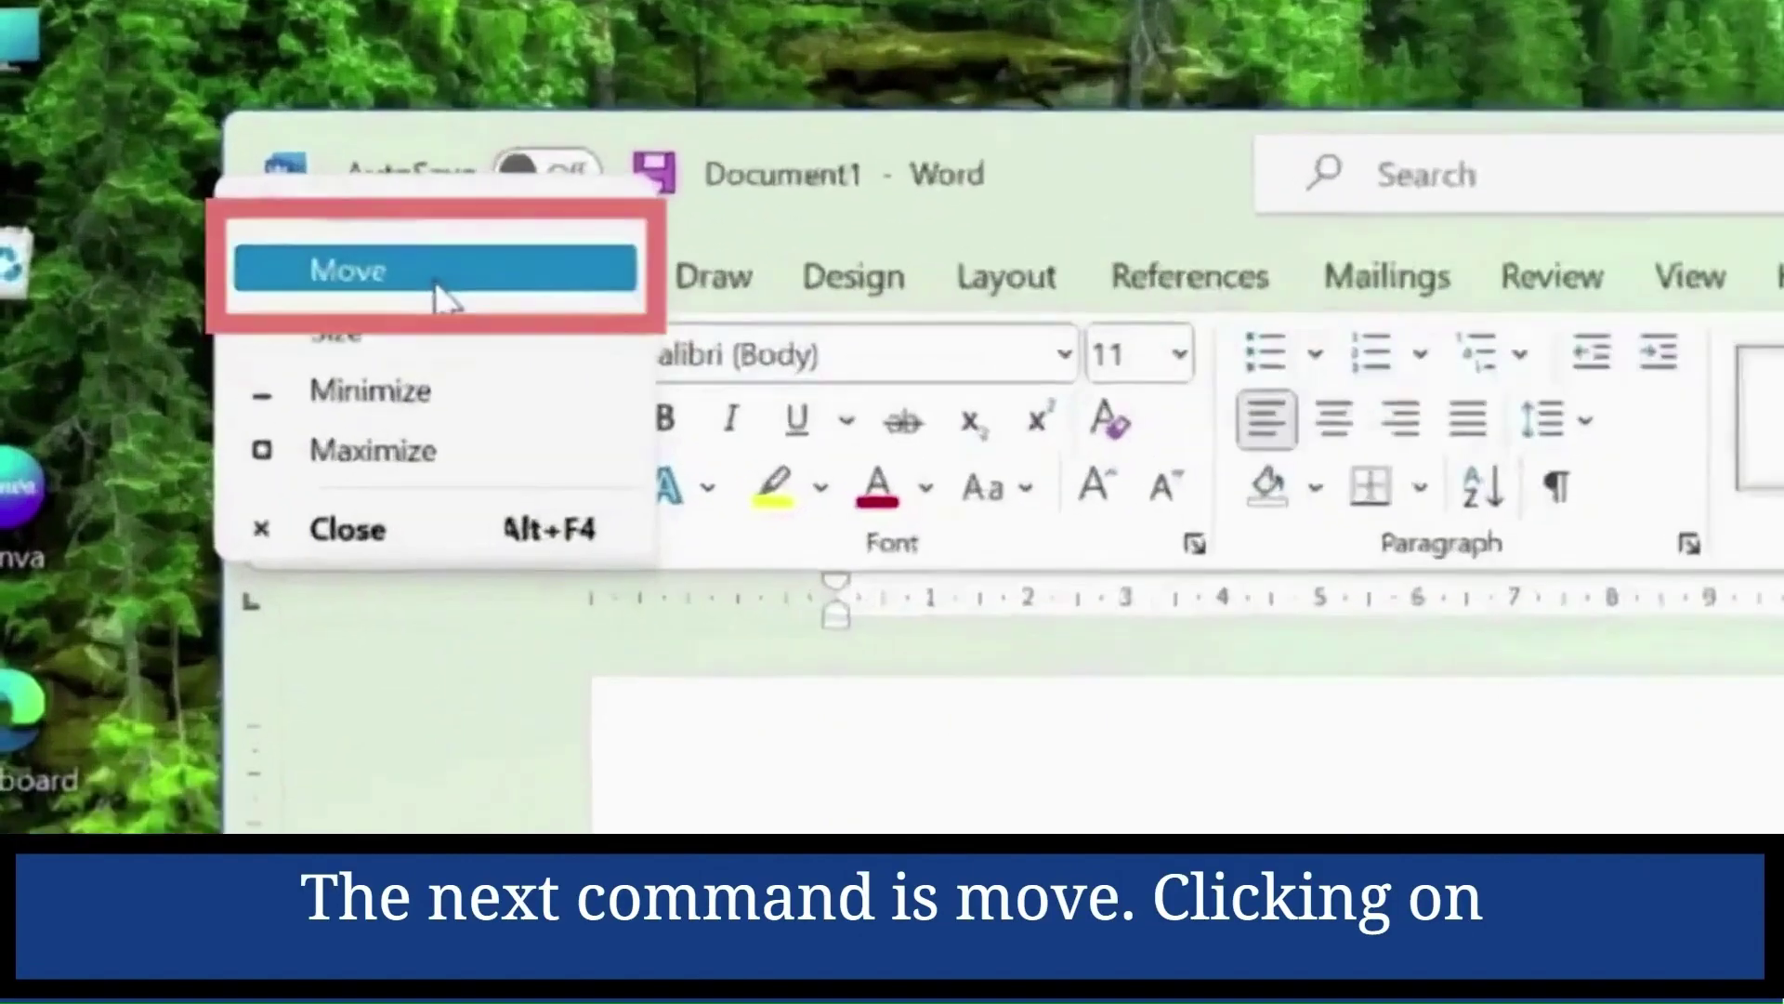
pyautogui.click(197, 162)
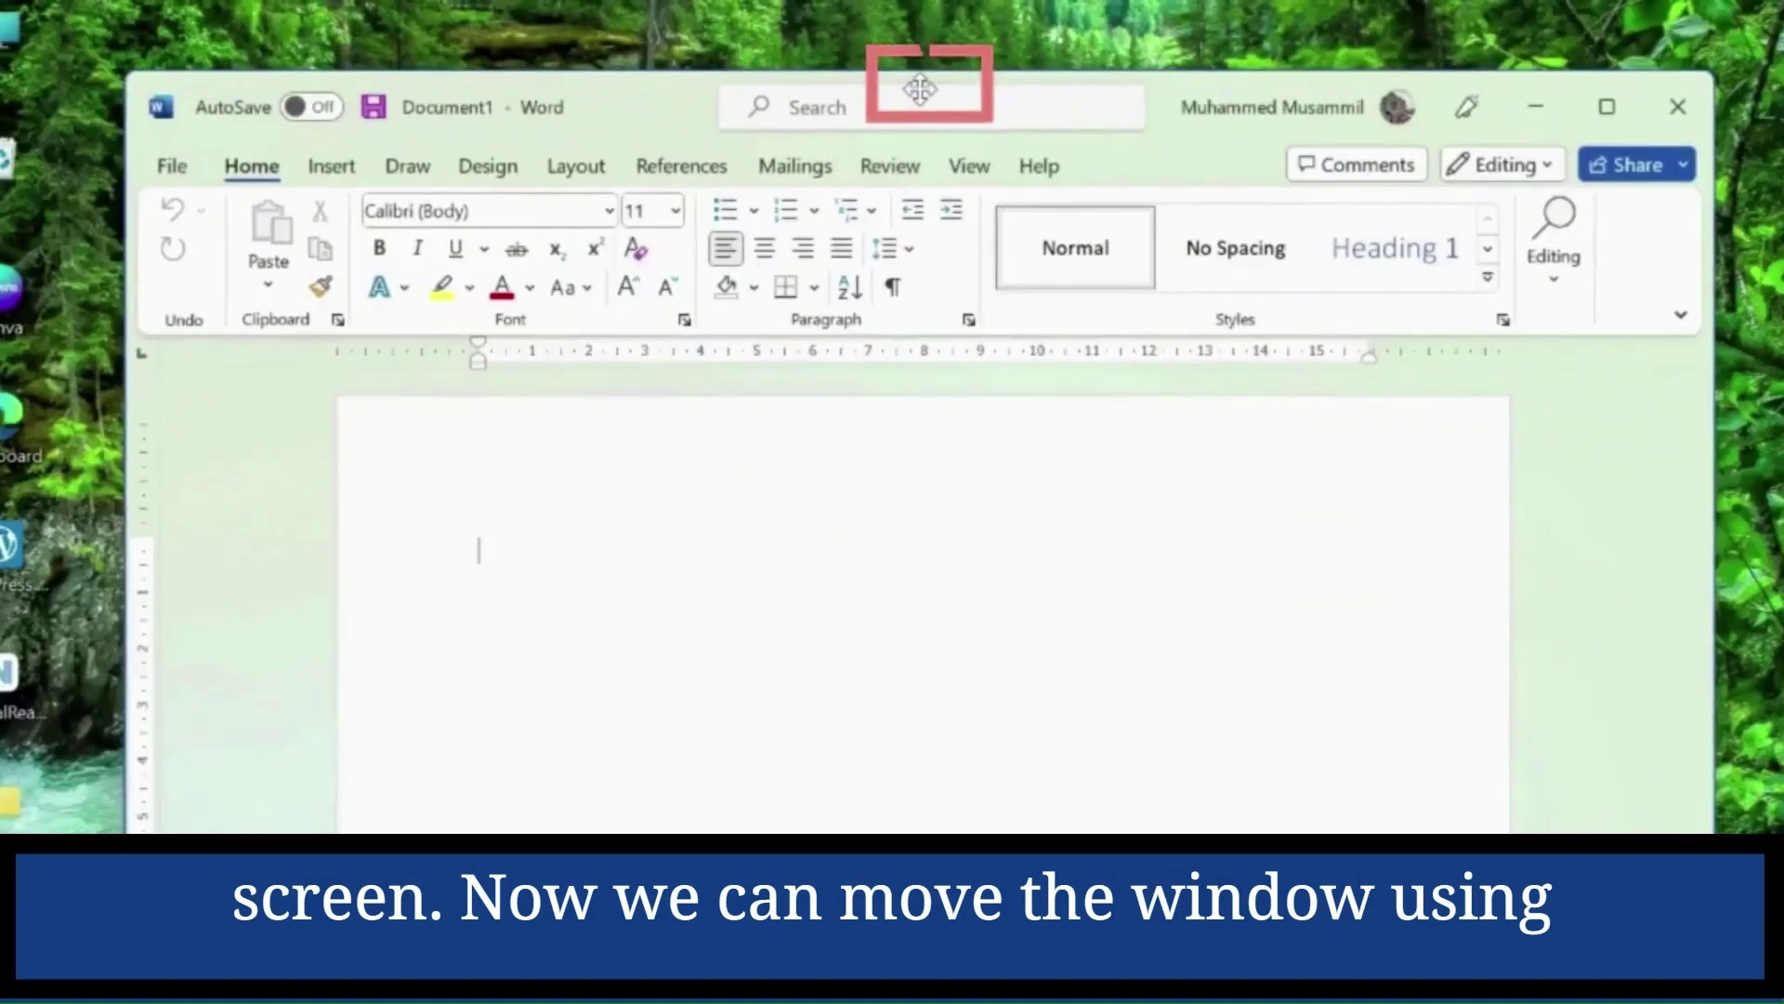
pyautogui.press('Down')
pyautogui.press('Down')
pyautogui.press('Down')
pyautogui.press('Down')
pyautogui.press('Down')
pyautogui.press('Down')
pyautogui.press('Down')
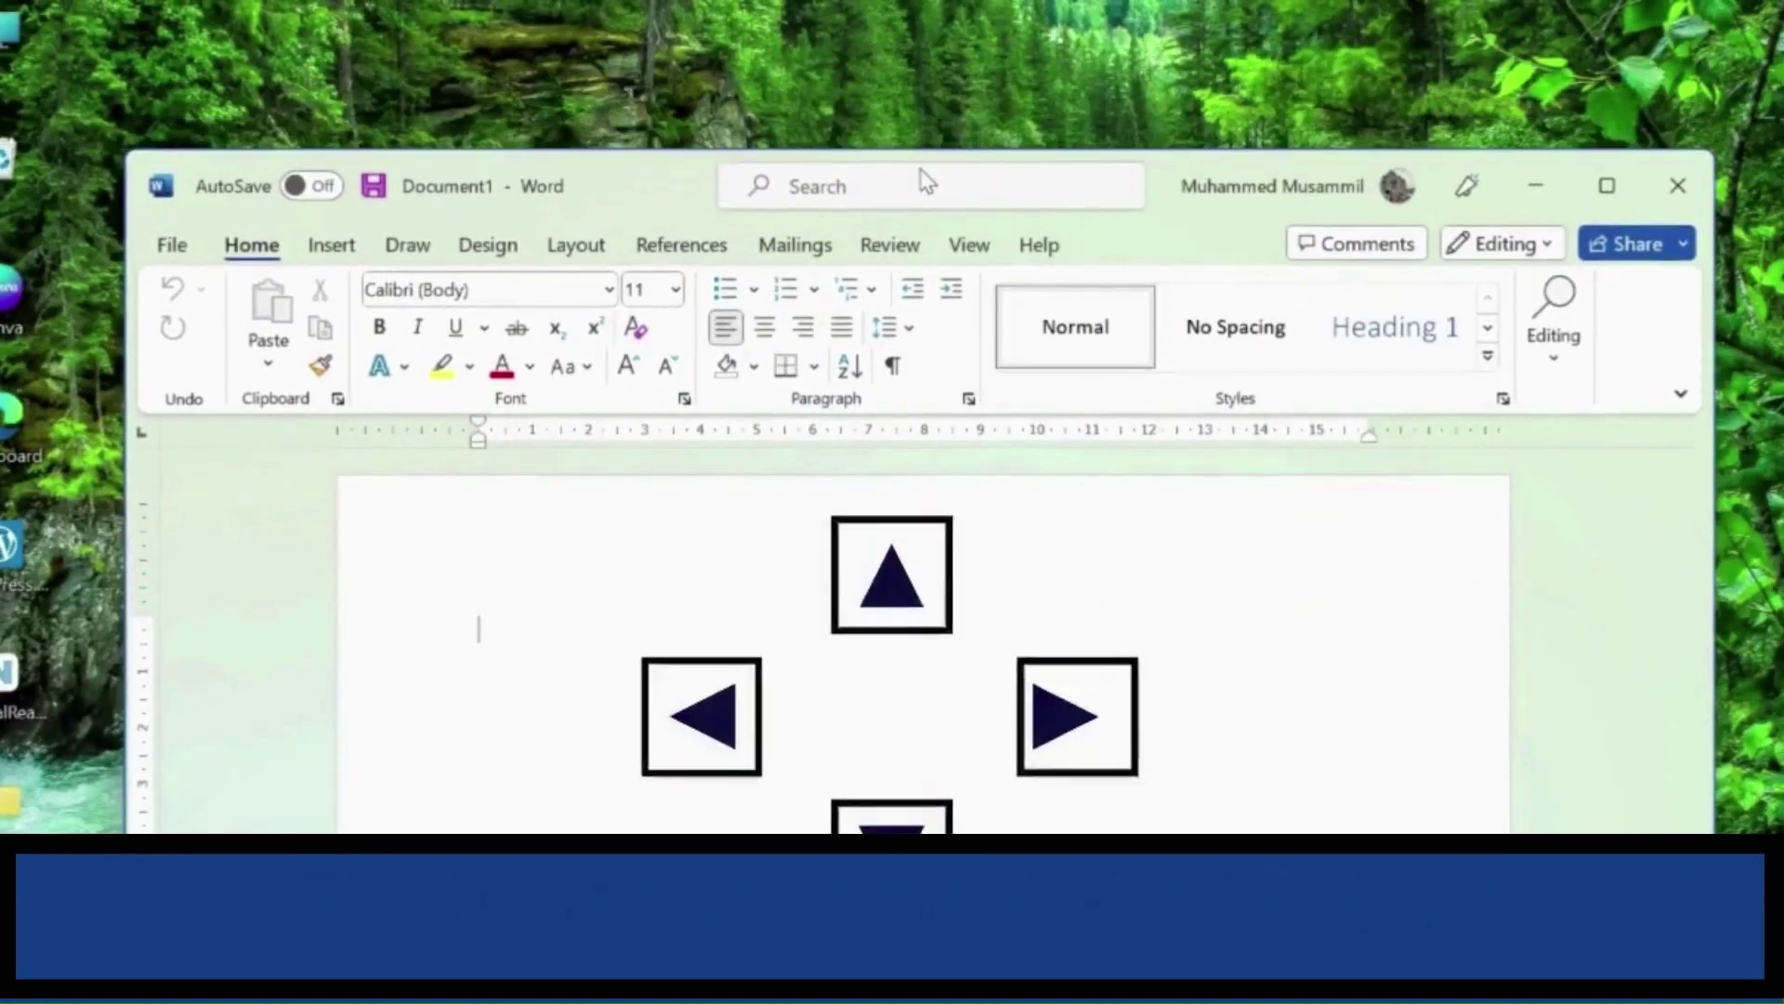
pyautogui.press('Up')
pyautogui.press('Up')
pyautogui.press('Up')
pyautogui.press('Up')
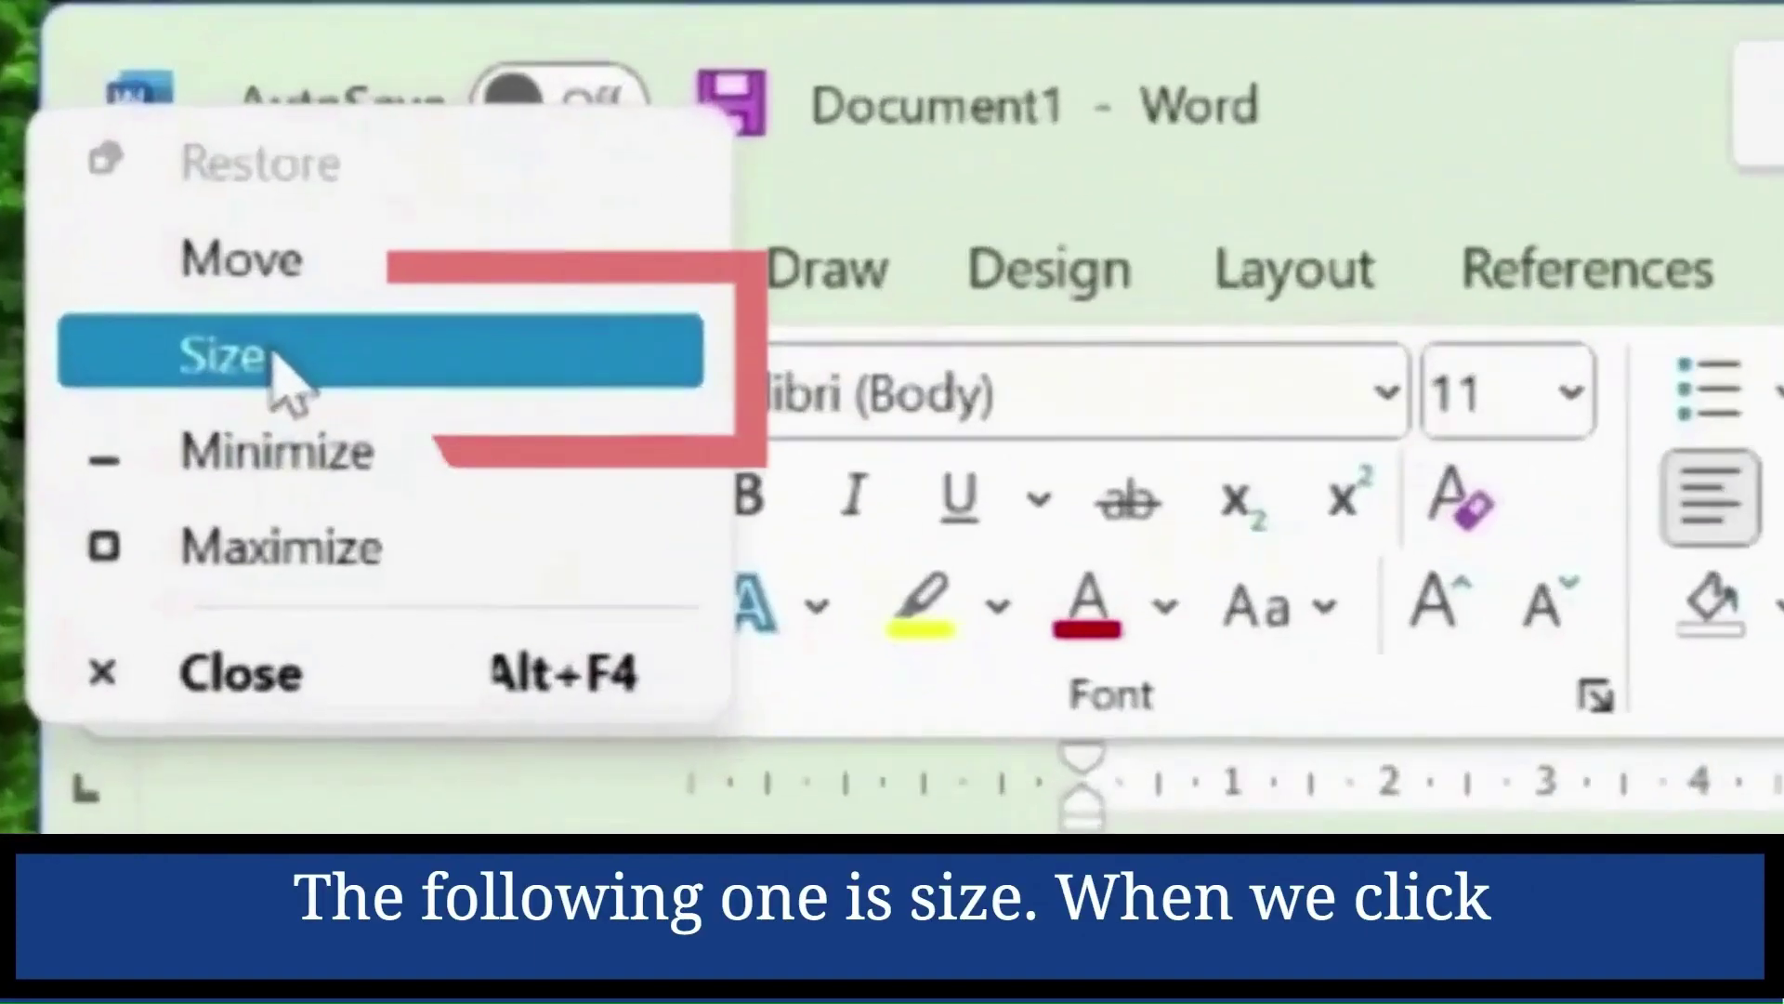
# Start the window's Size command, and maximize the document window
pyautogui.click(279, 377)
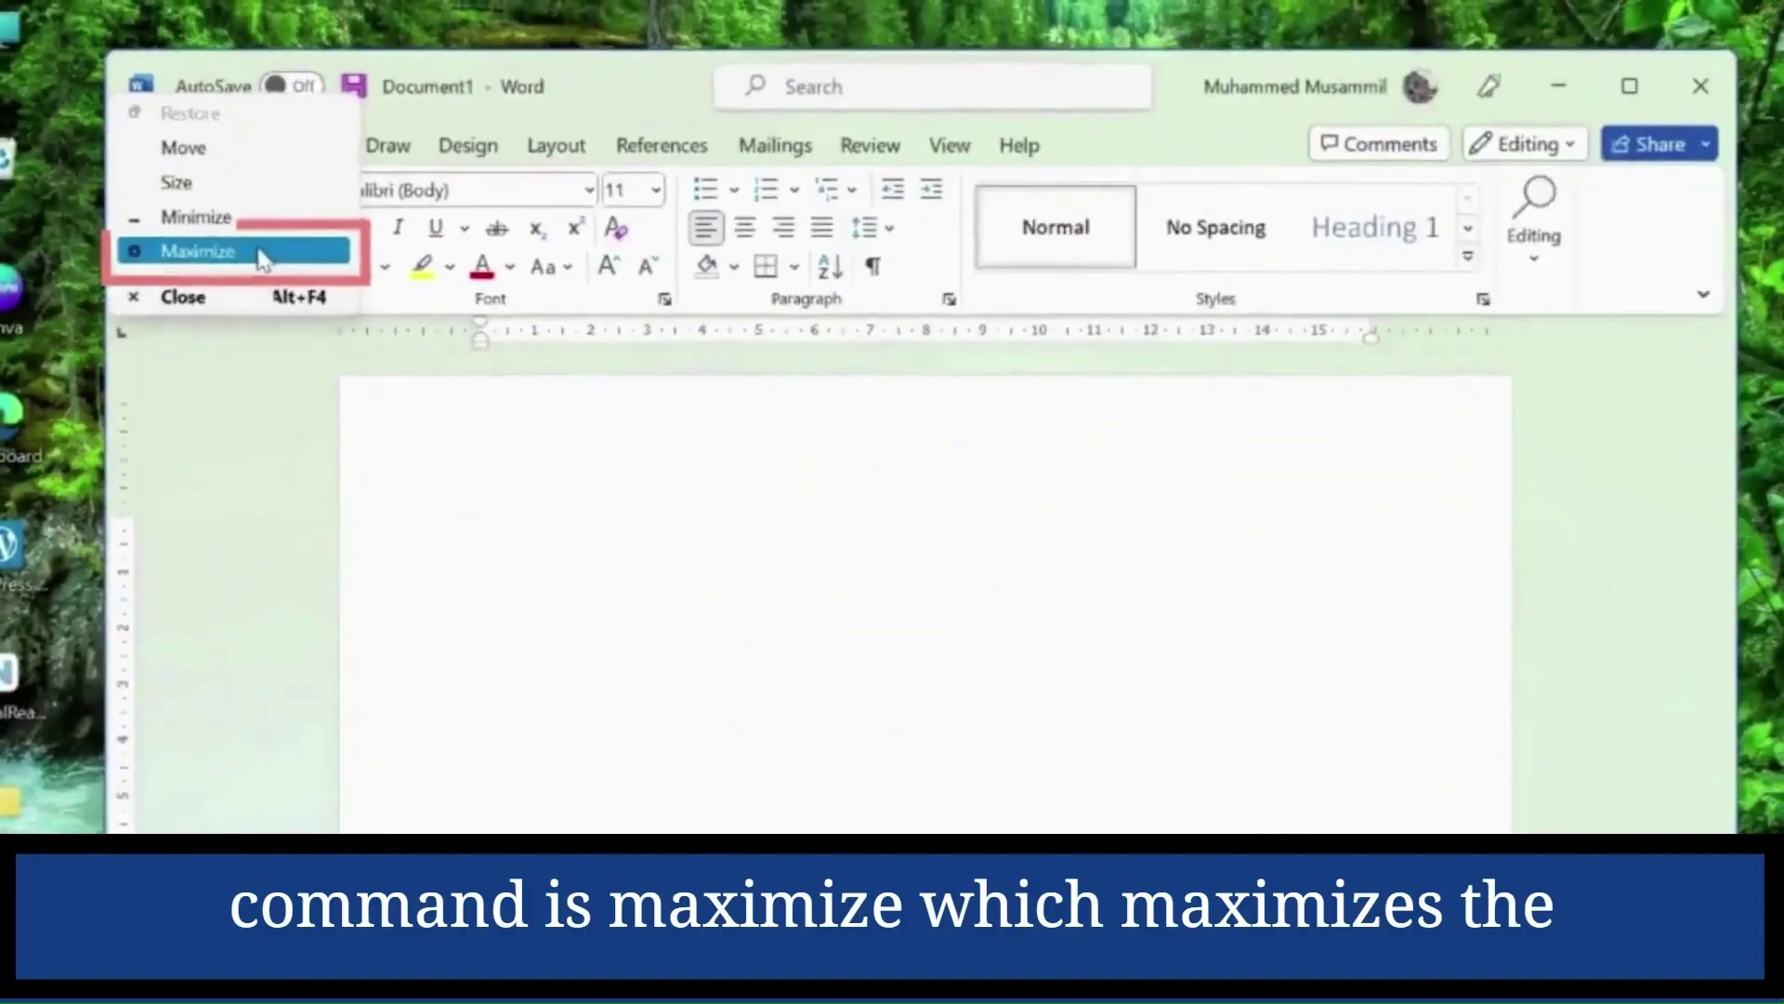
pyautogui.click(298, 357)
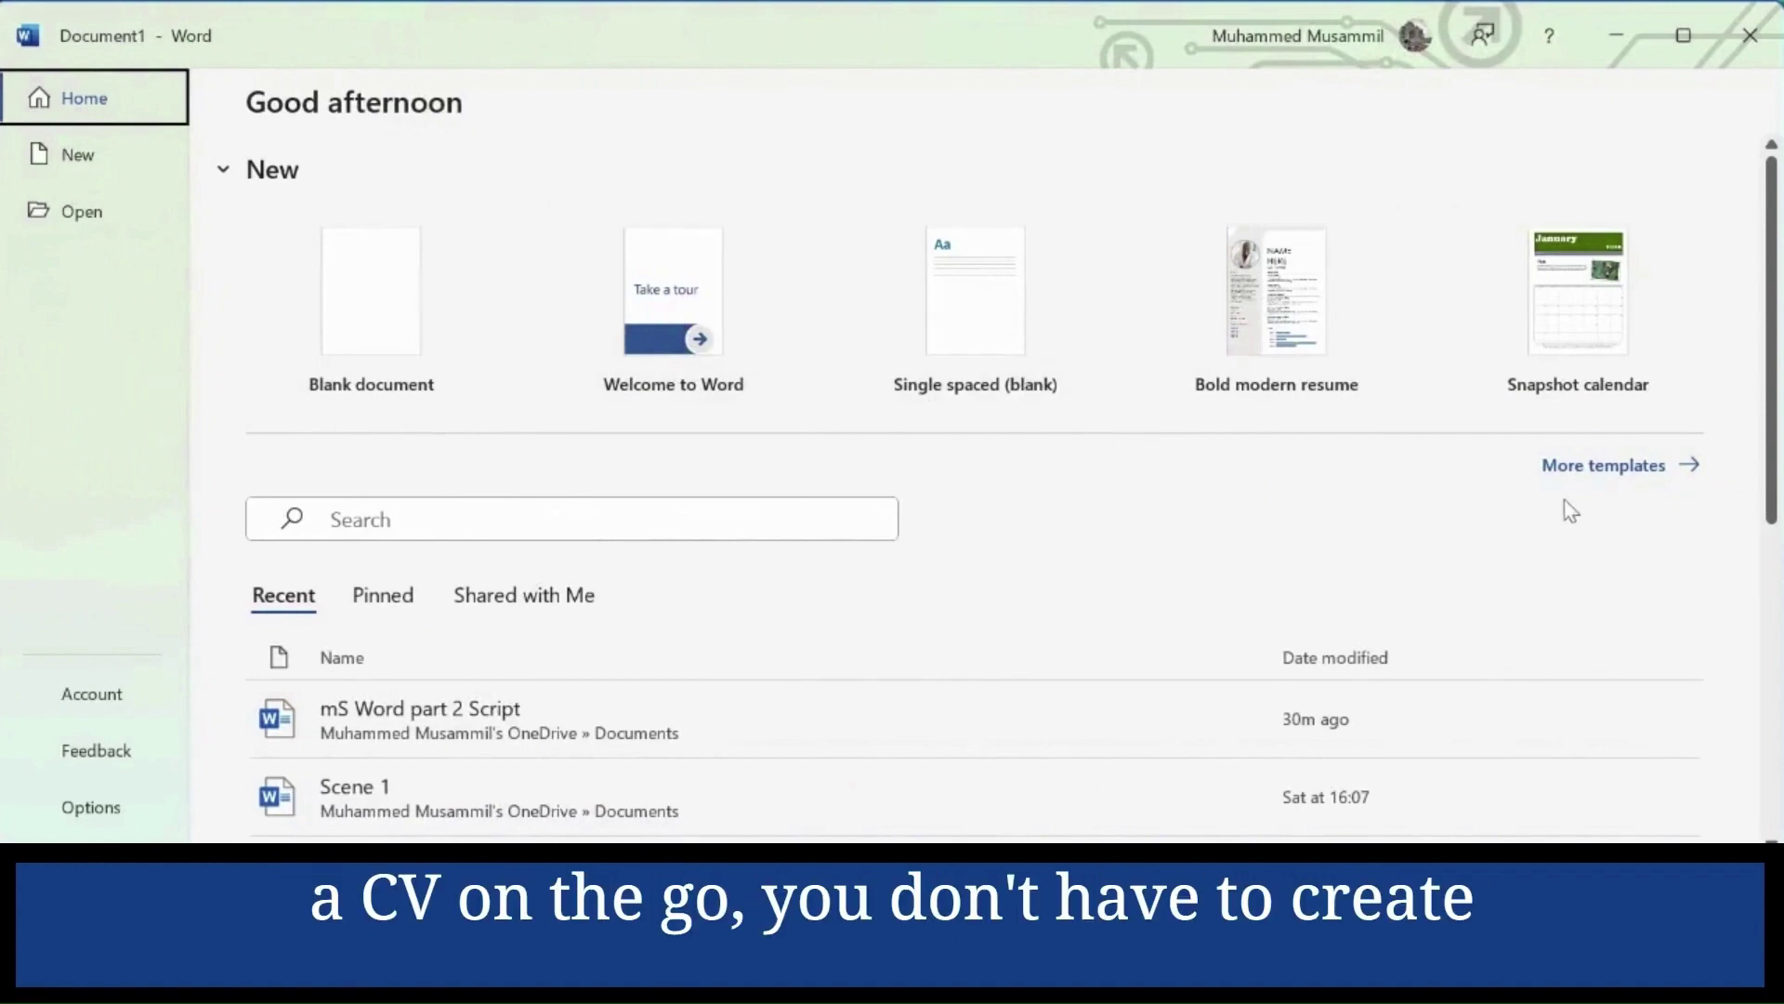
# Browse the online document templates in the Resumes and Cover Letters category
pyautogui.click(1651, 474)
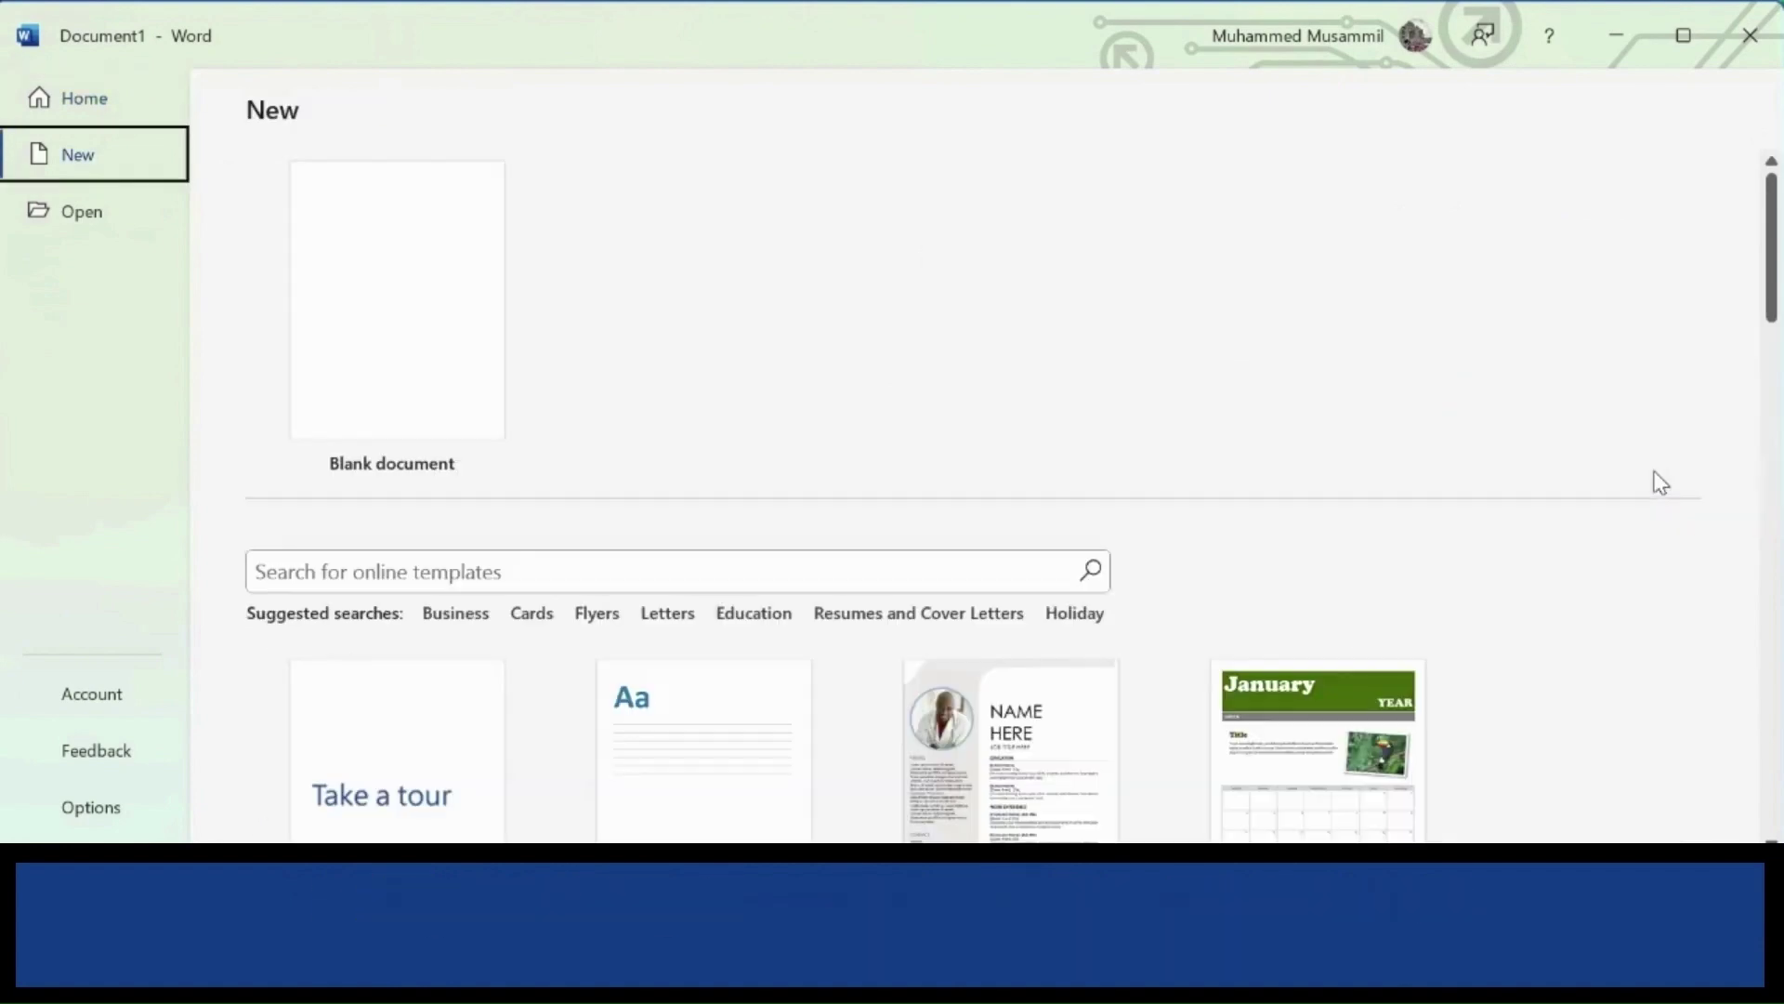
pyautogui.click(999, 613)
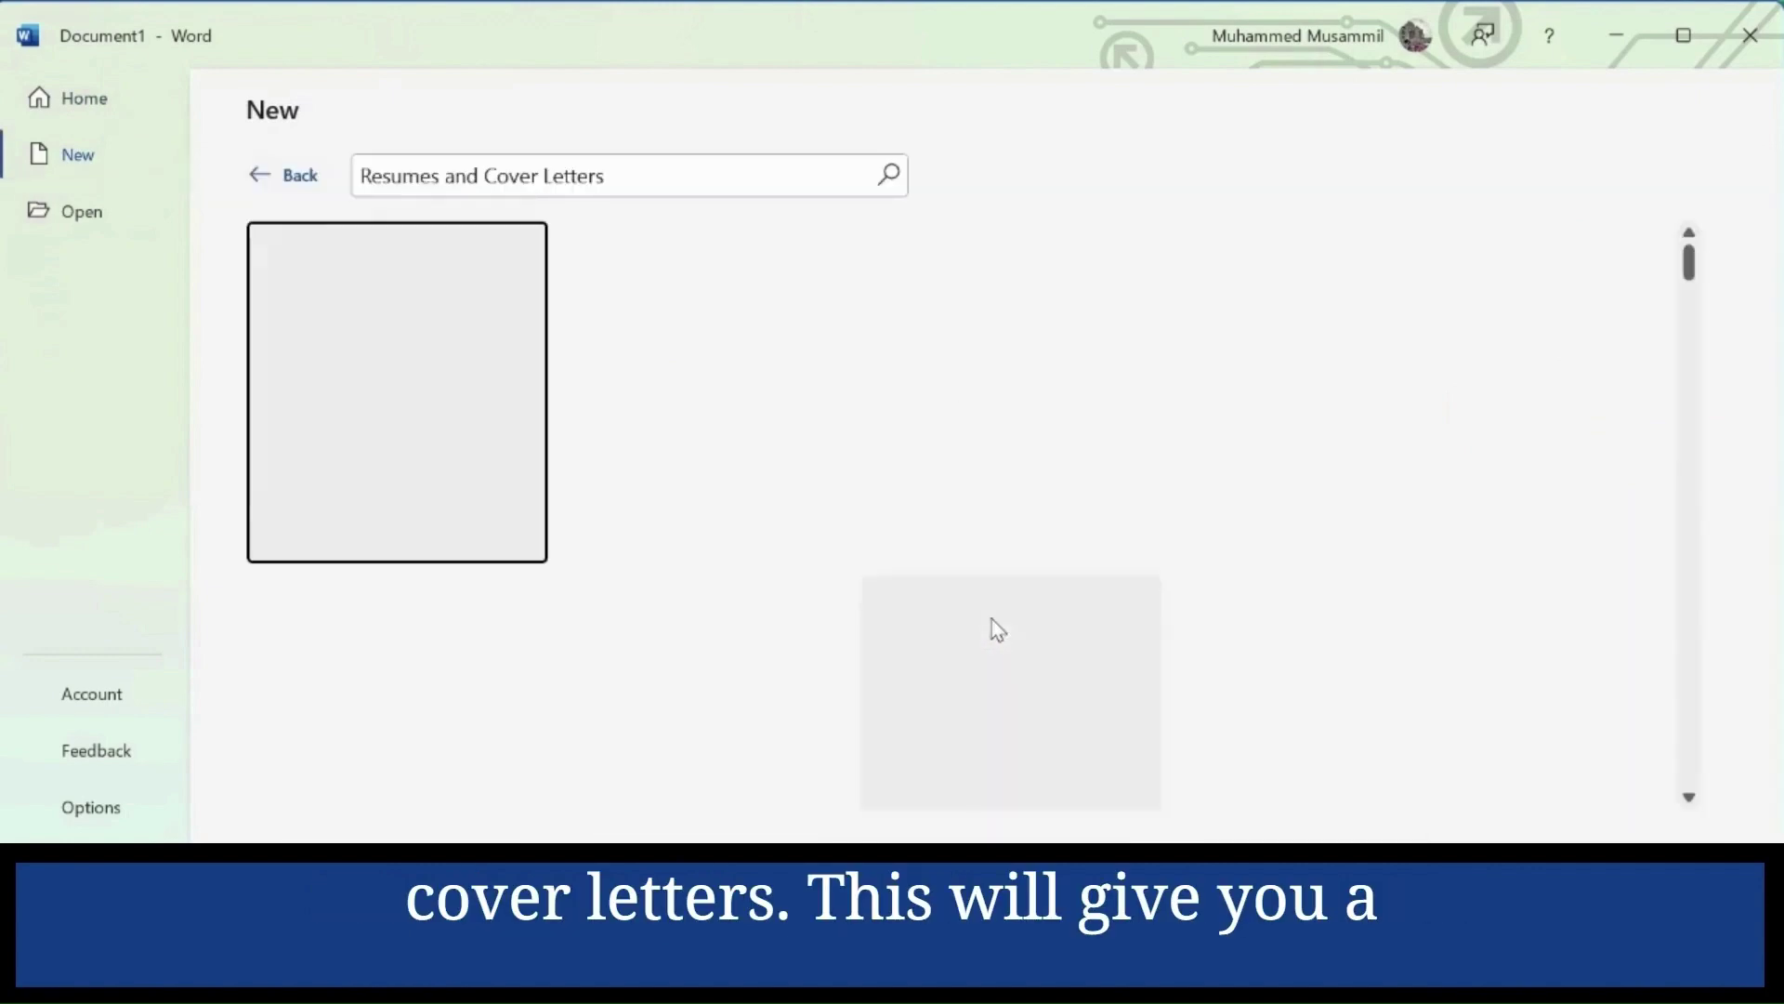
pyautogui.scroll(-5, 991, 621)
pyautogui.scroll(-10, 990, 619)
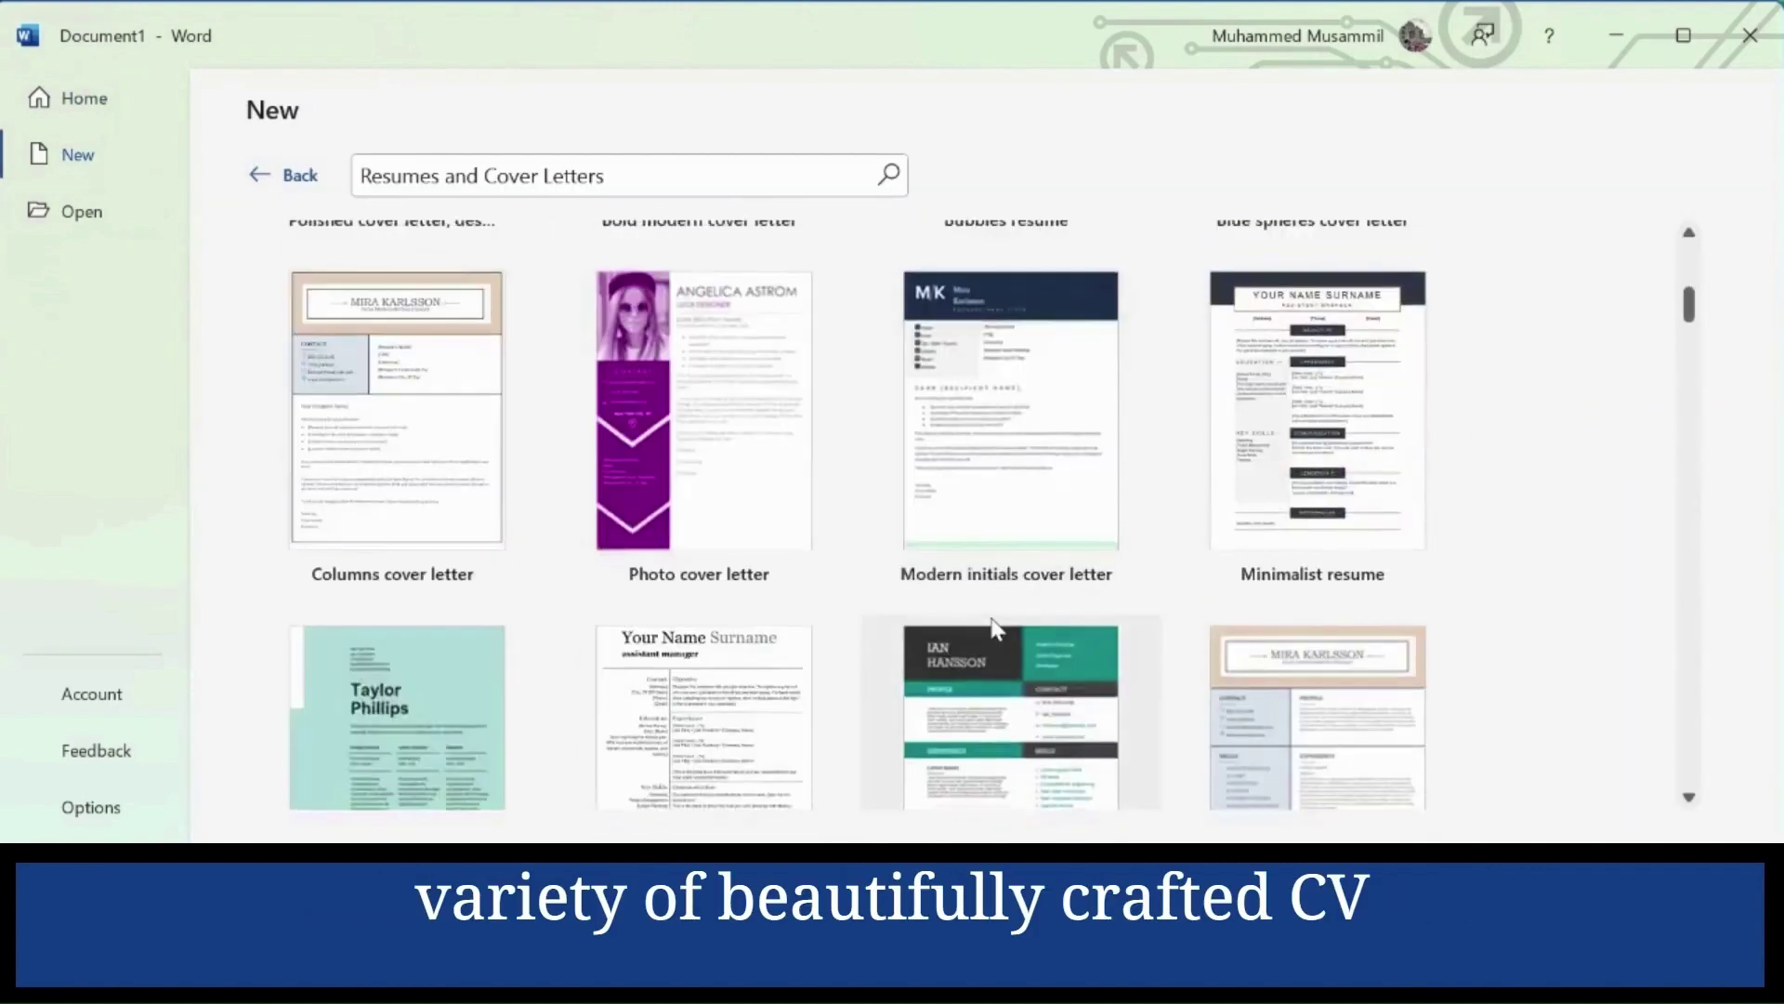
pyautogui.scroll(-8, 991, 619)
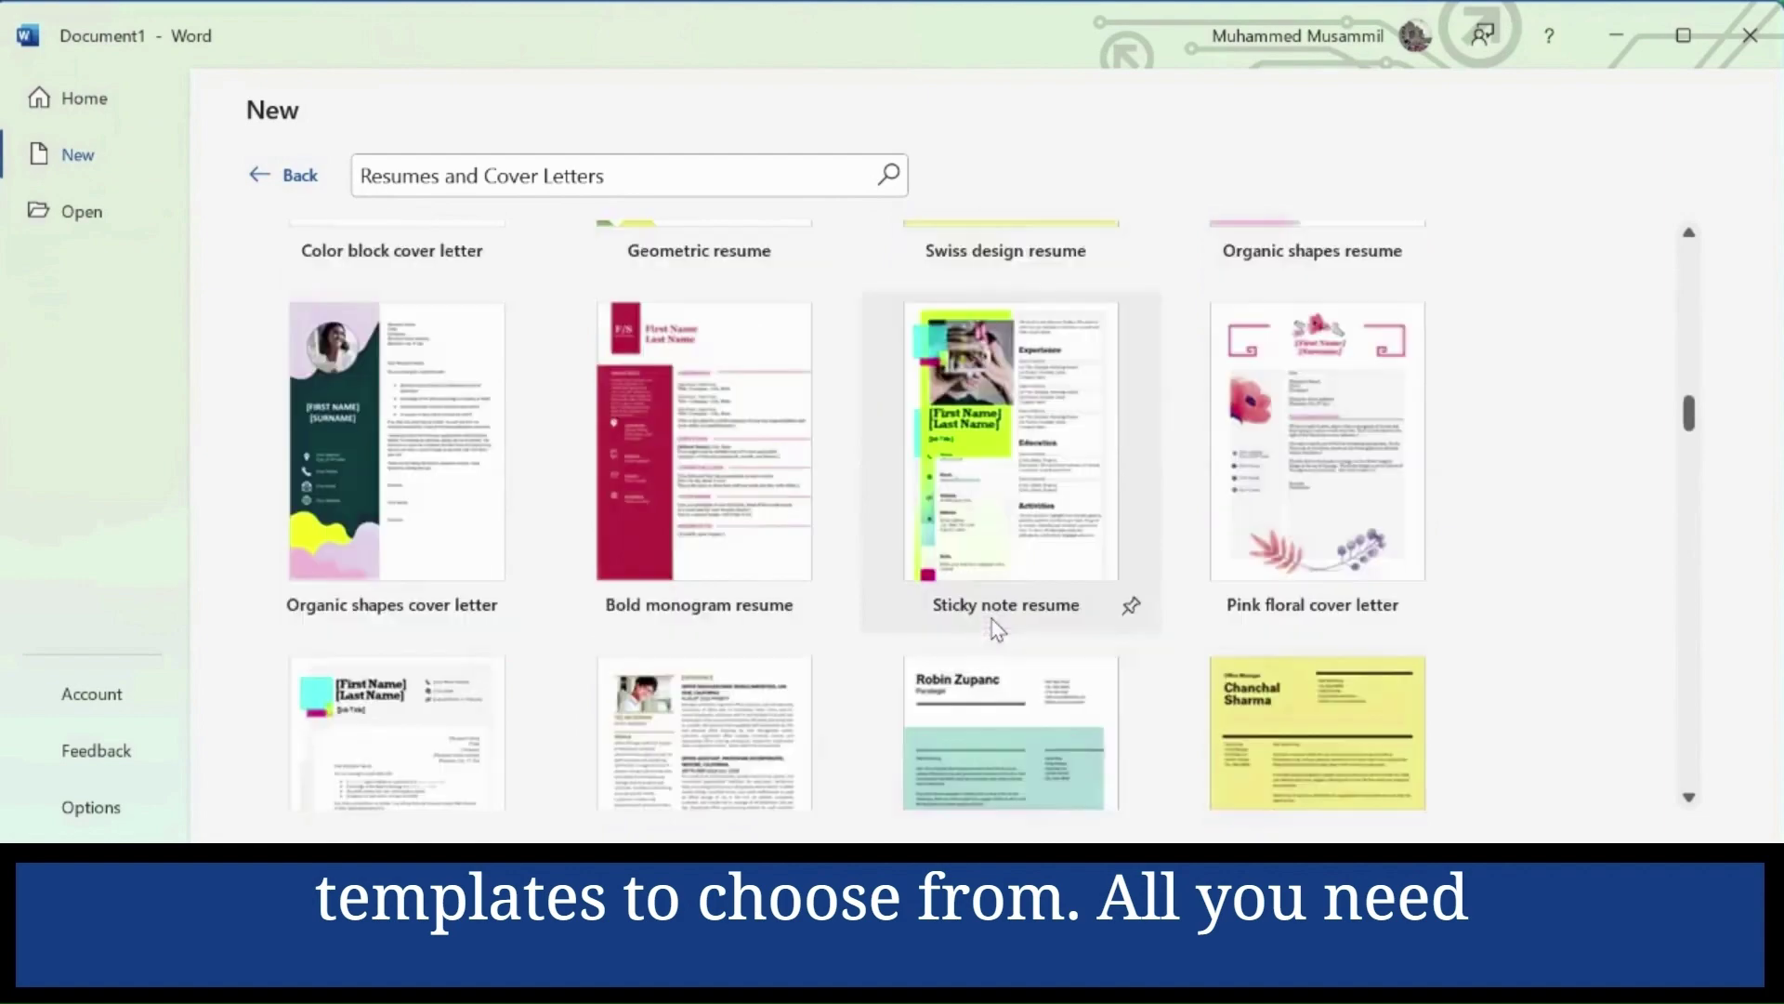
pyautogui.scroll(3, 997, 629)
pyautogui.scroll(10, 997, 630)
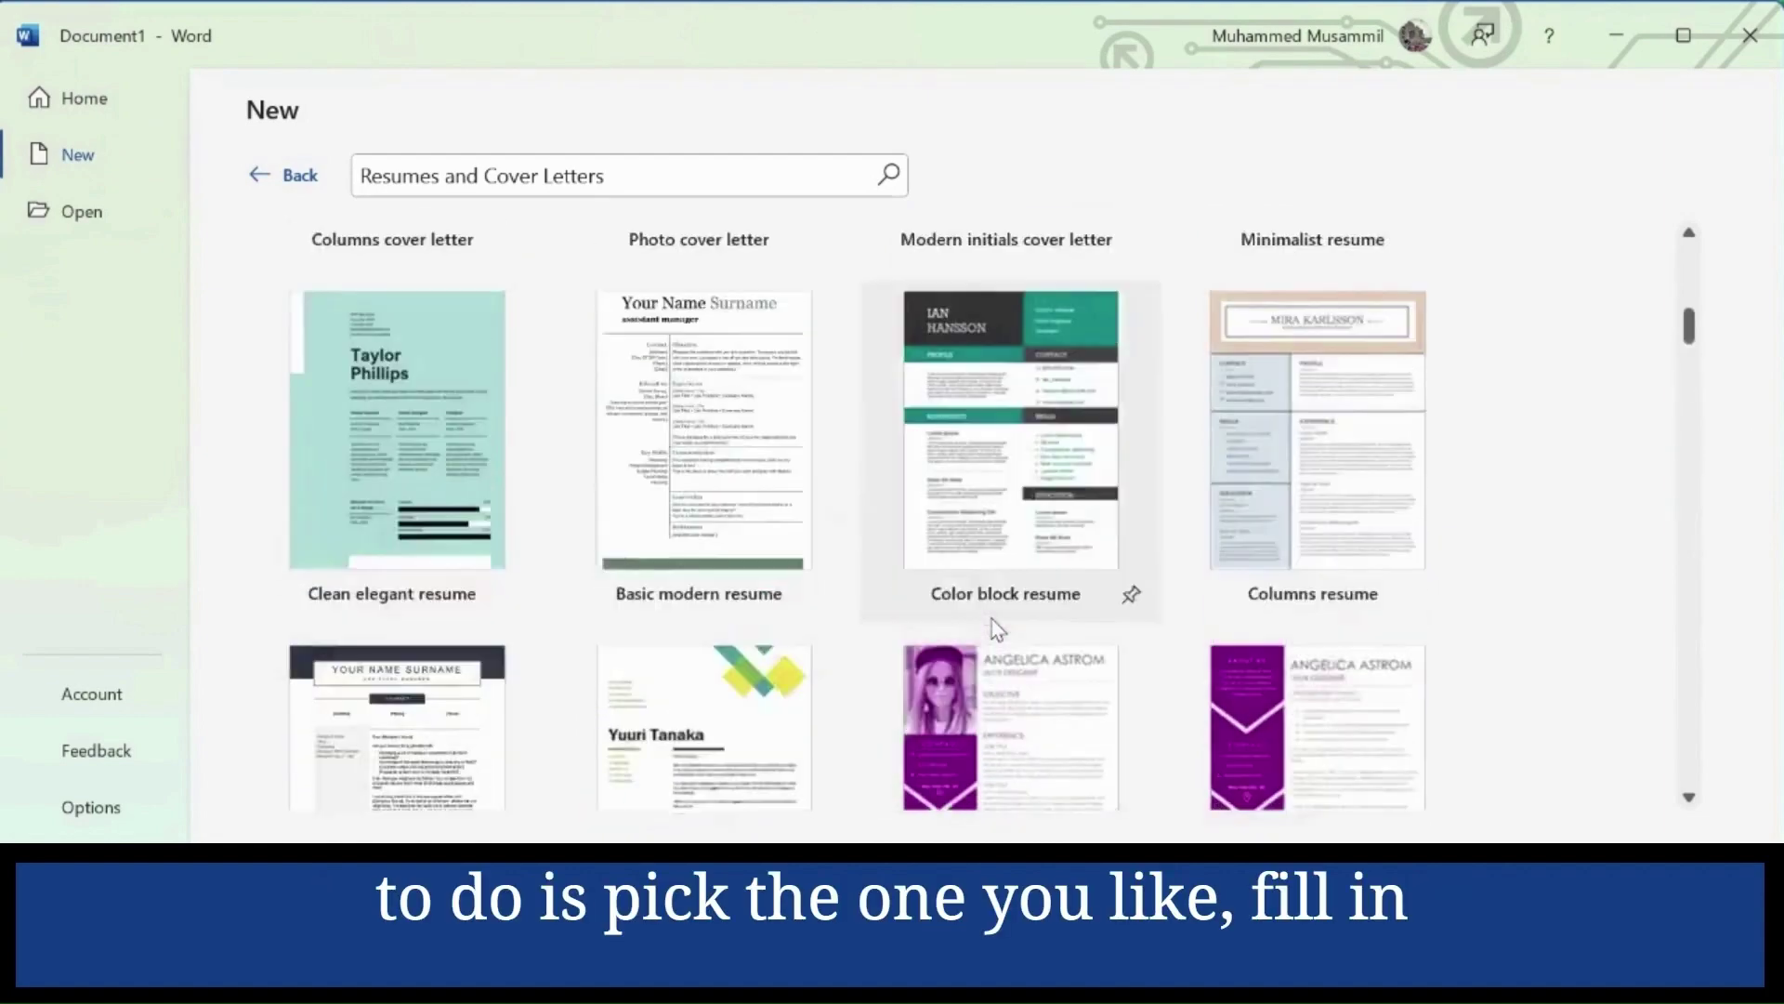
pyautogui.scroll(4, 990, 619)
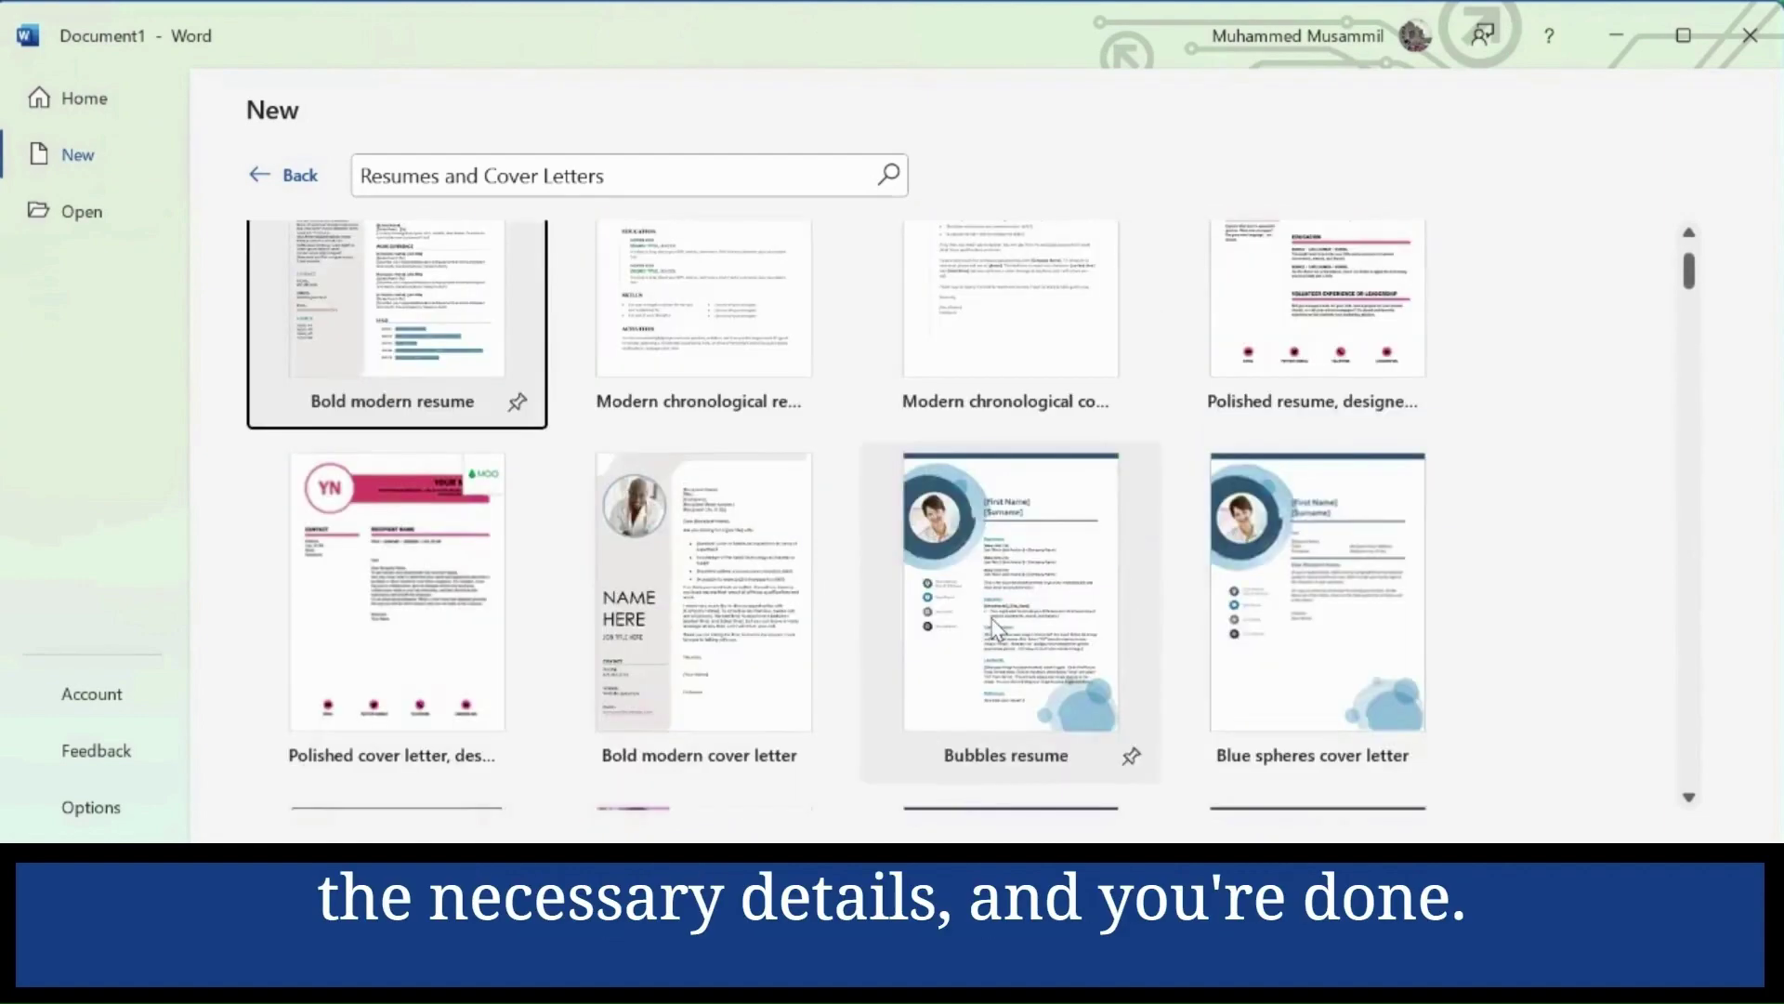
pyautogui.scroll(2, 997, 629)
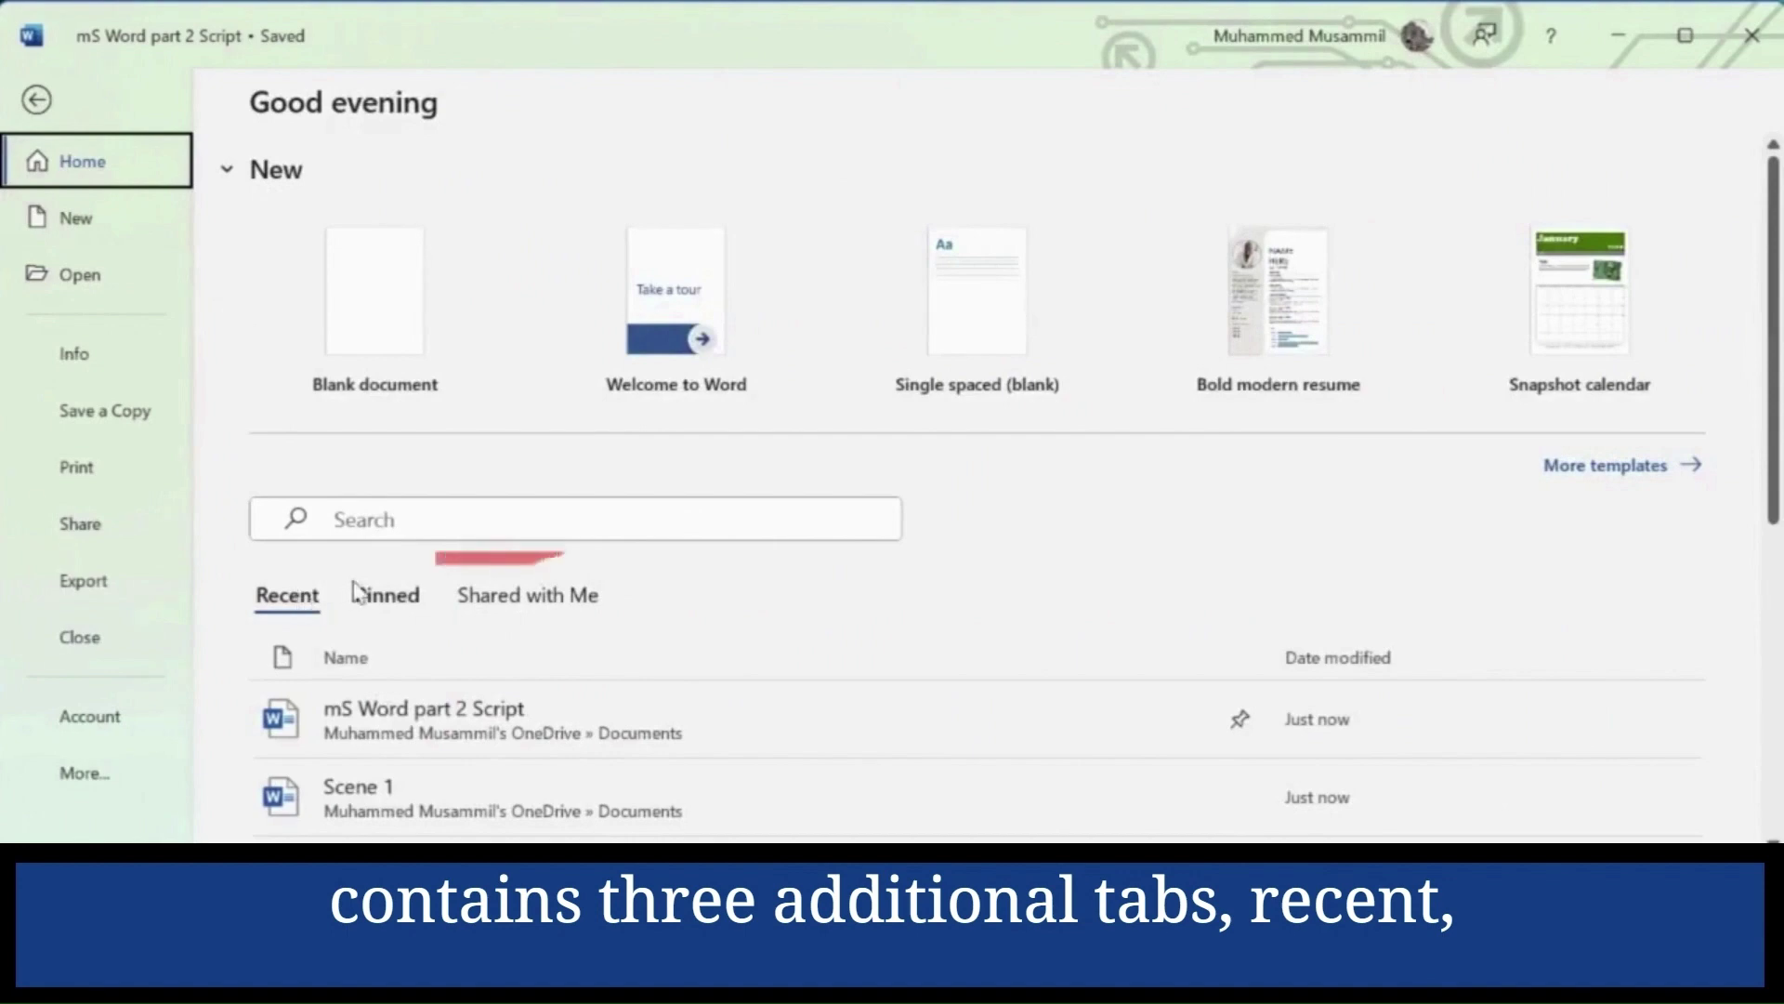
# Look through the pinned, shared and recent document lists on the start page, ending with the pinned documents
pyautogui.click(383, 597)
pyautogui.click(508, 610)
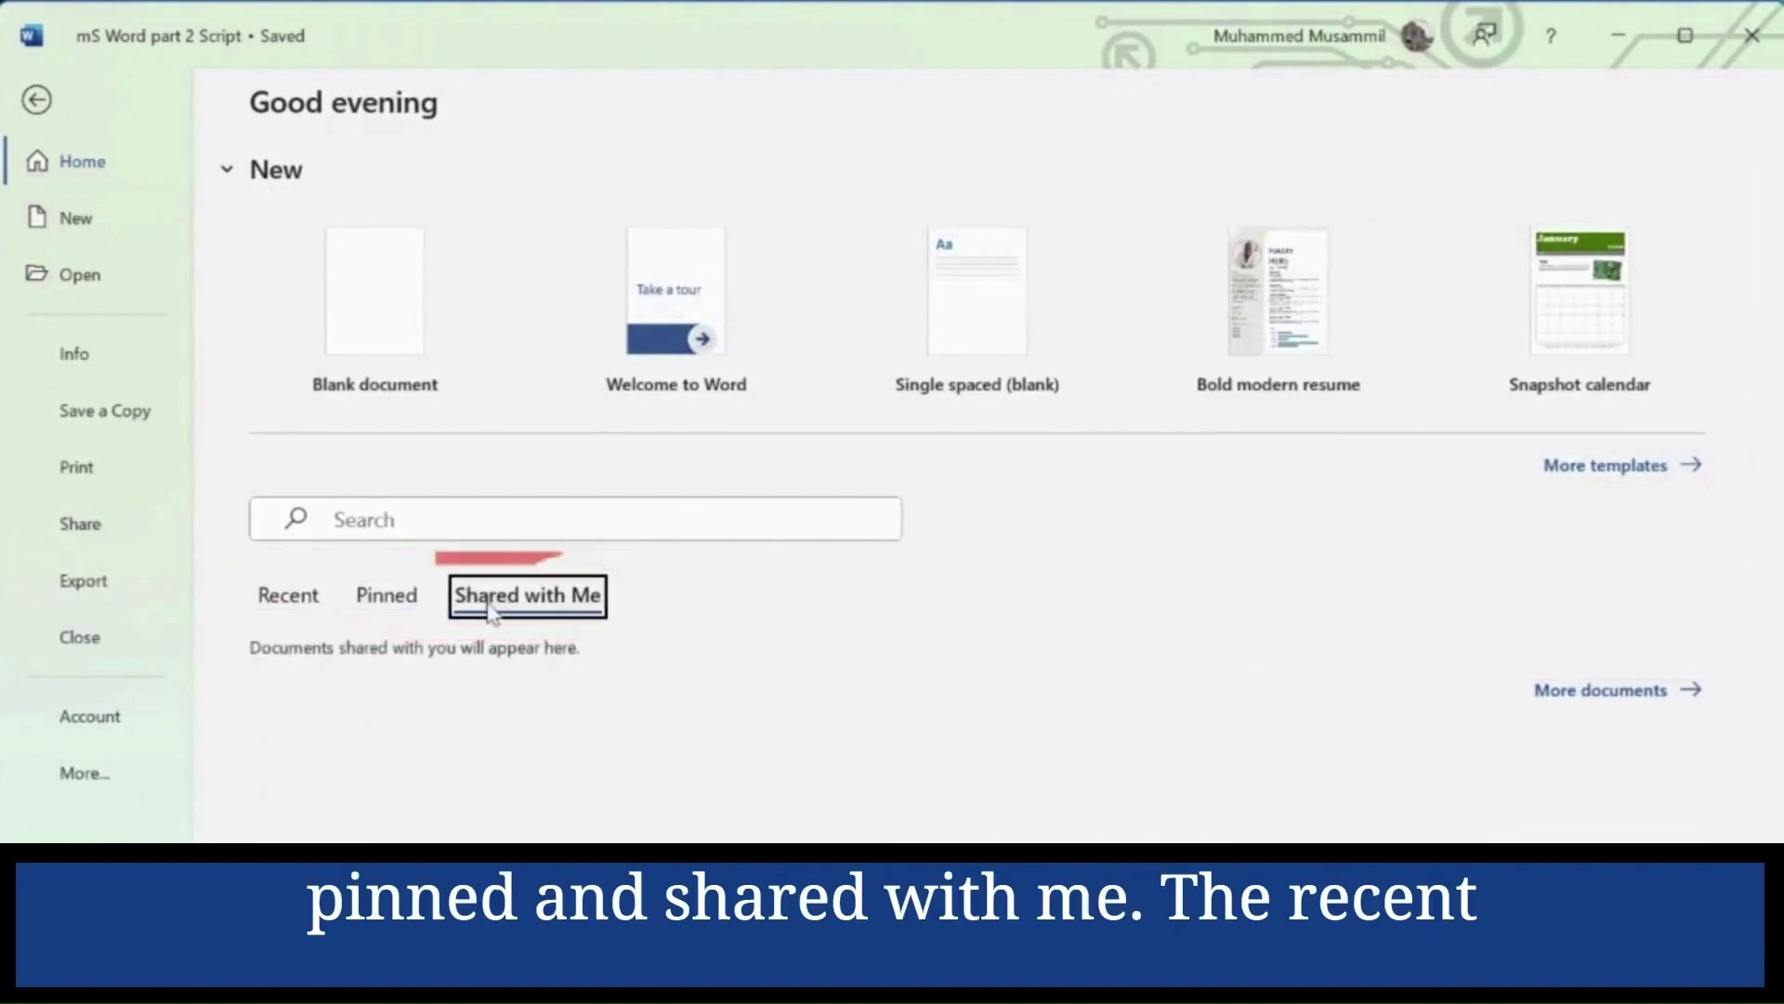
pyautogui.click(293, 600)
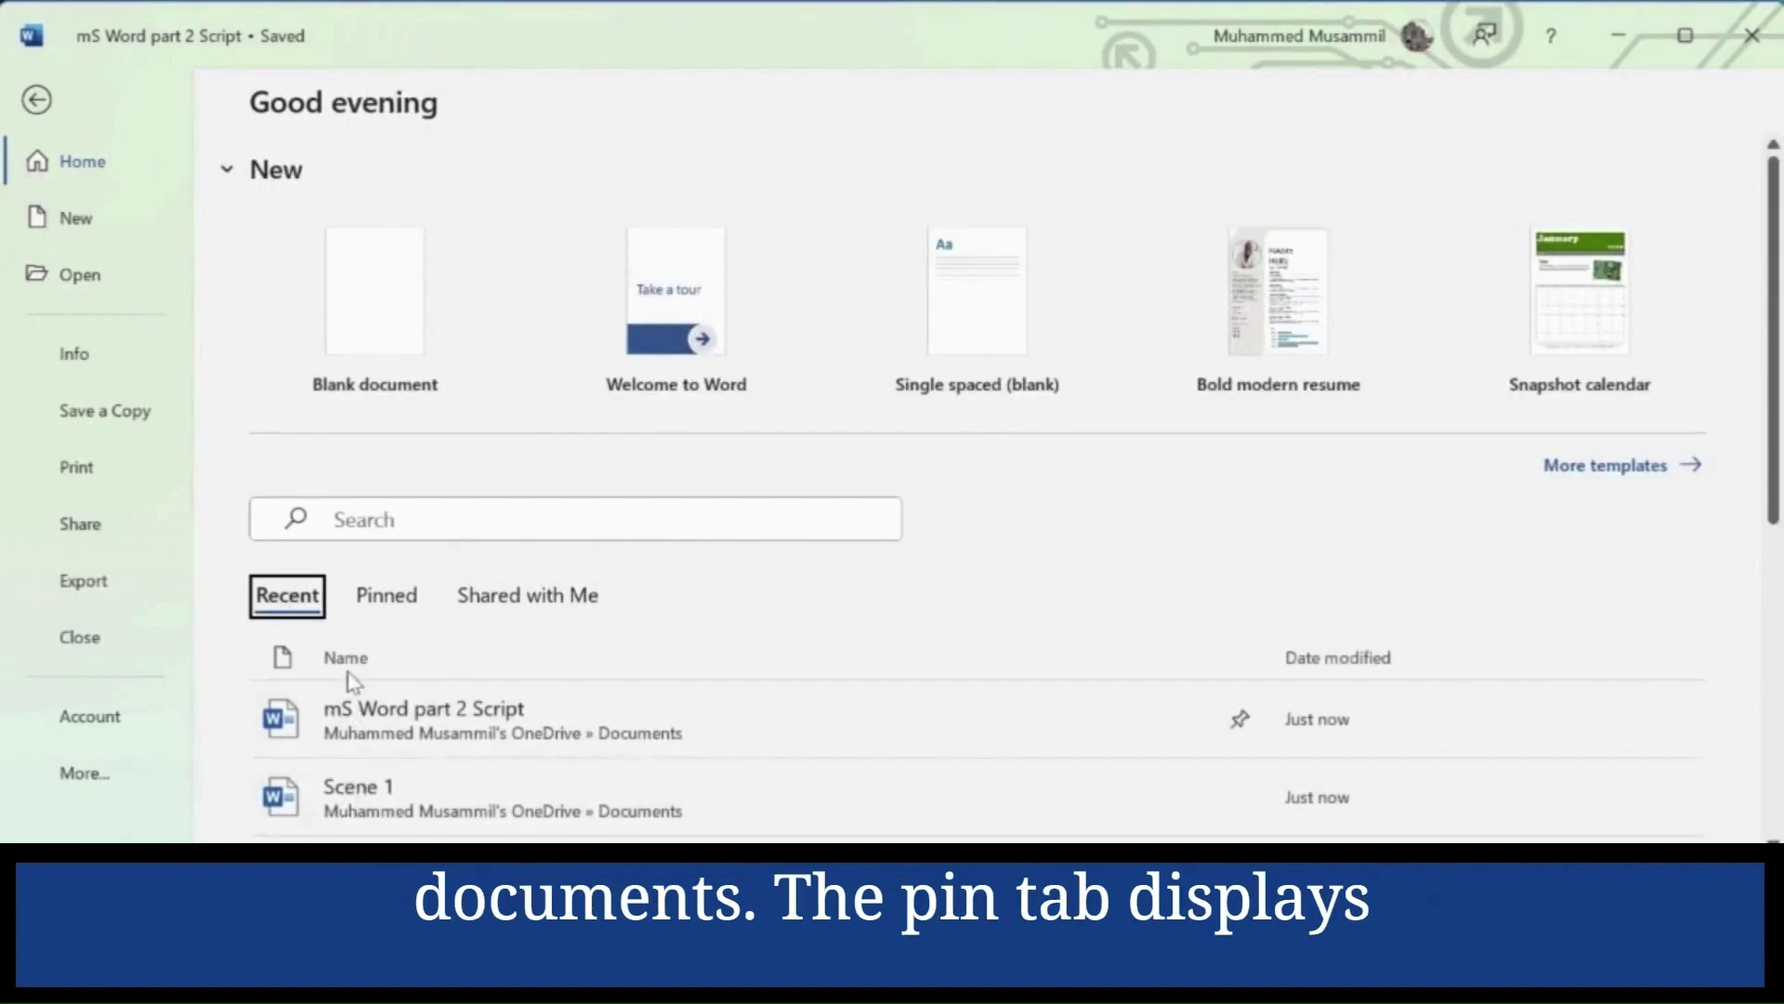
pyautogui.click(381, 604)
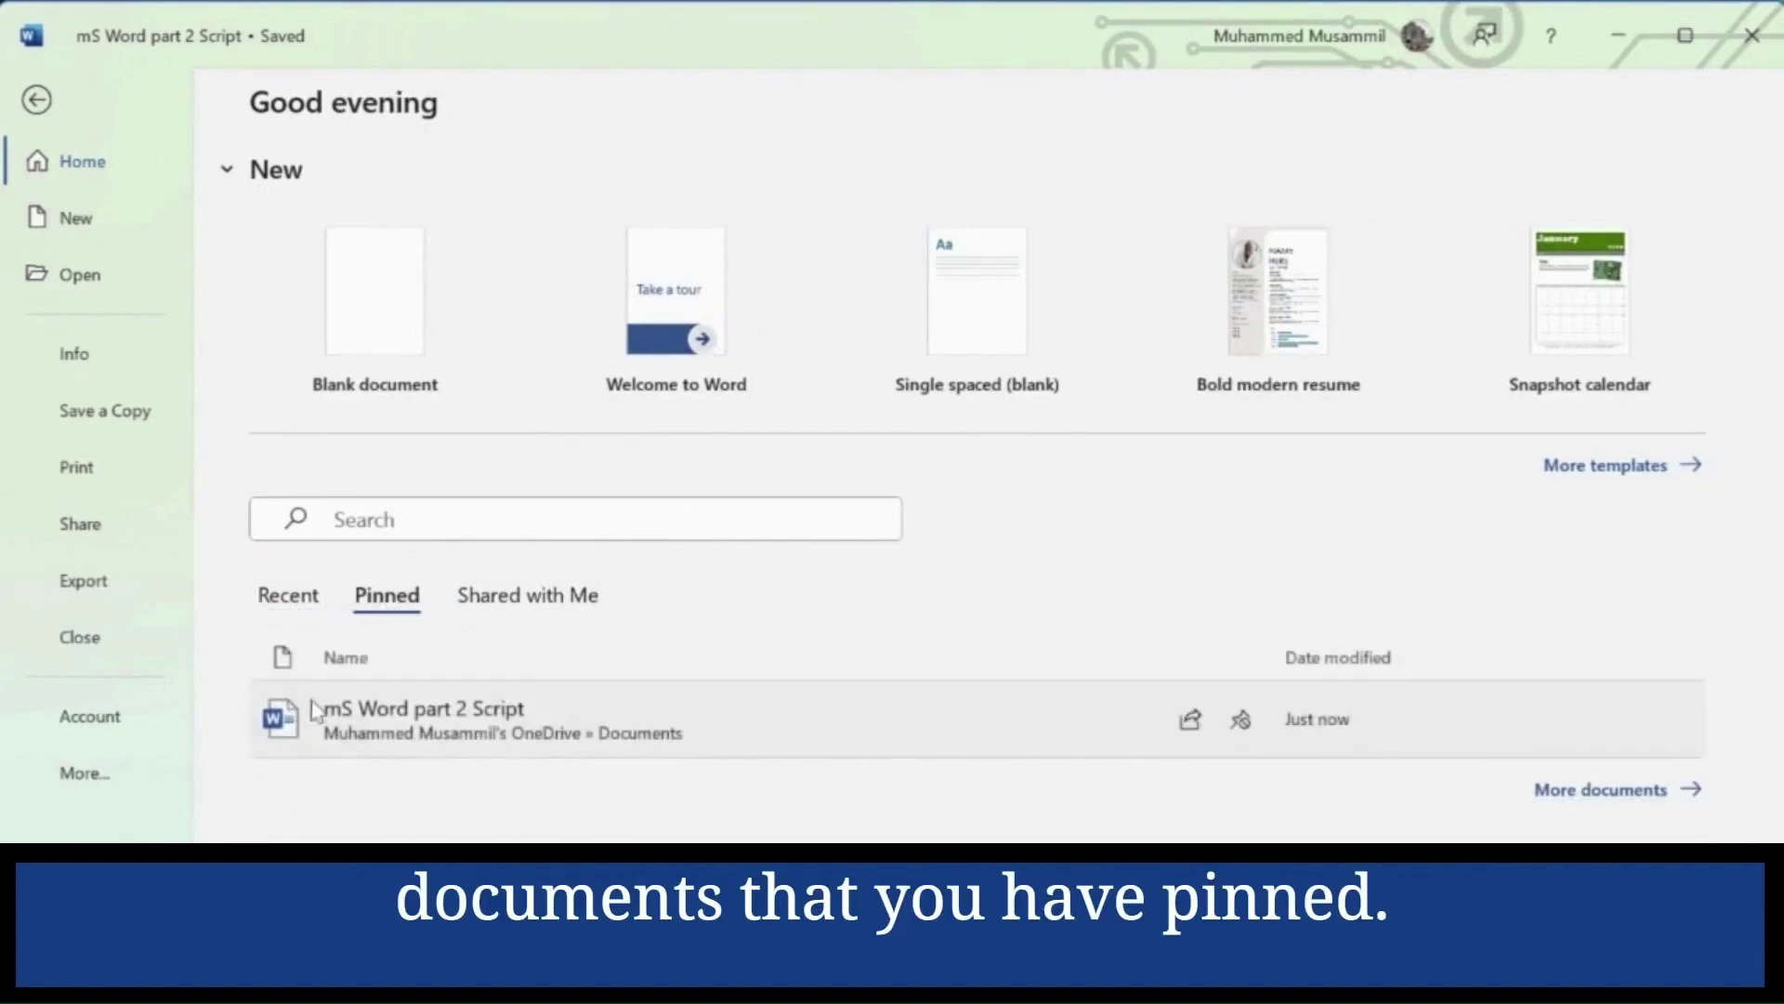
# Pin the recent document Scene 1, and view the pinned documents and those shared with you
pyautogui.click(316, 606)
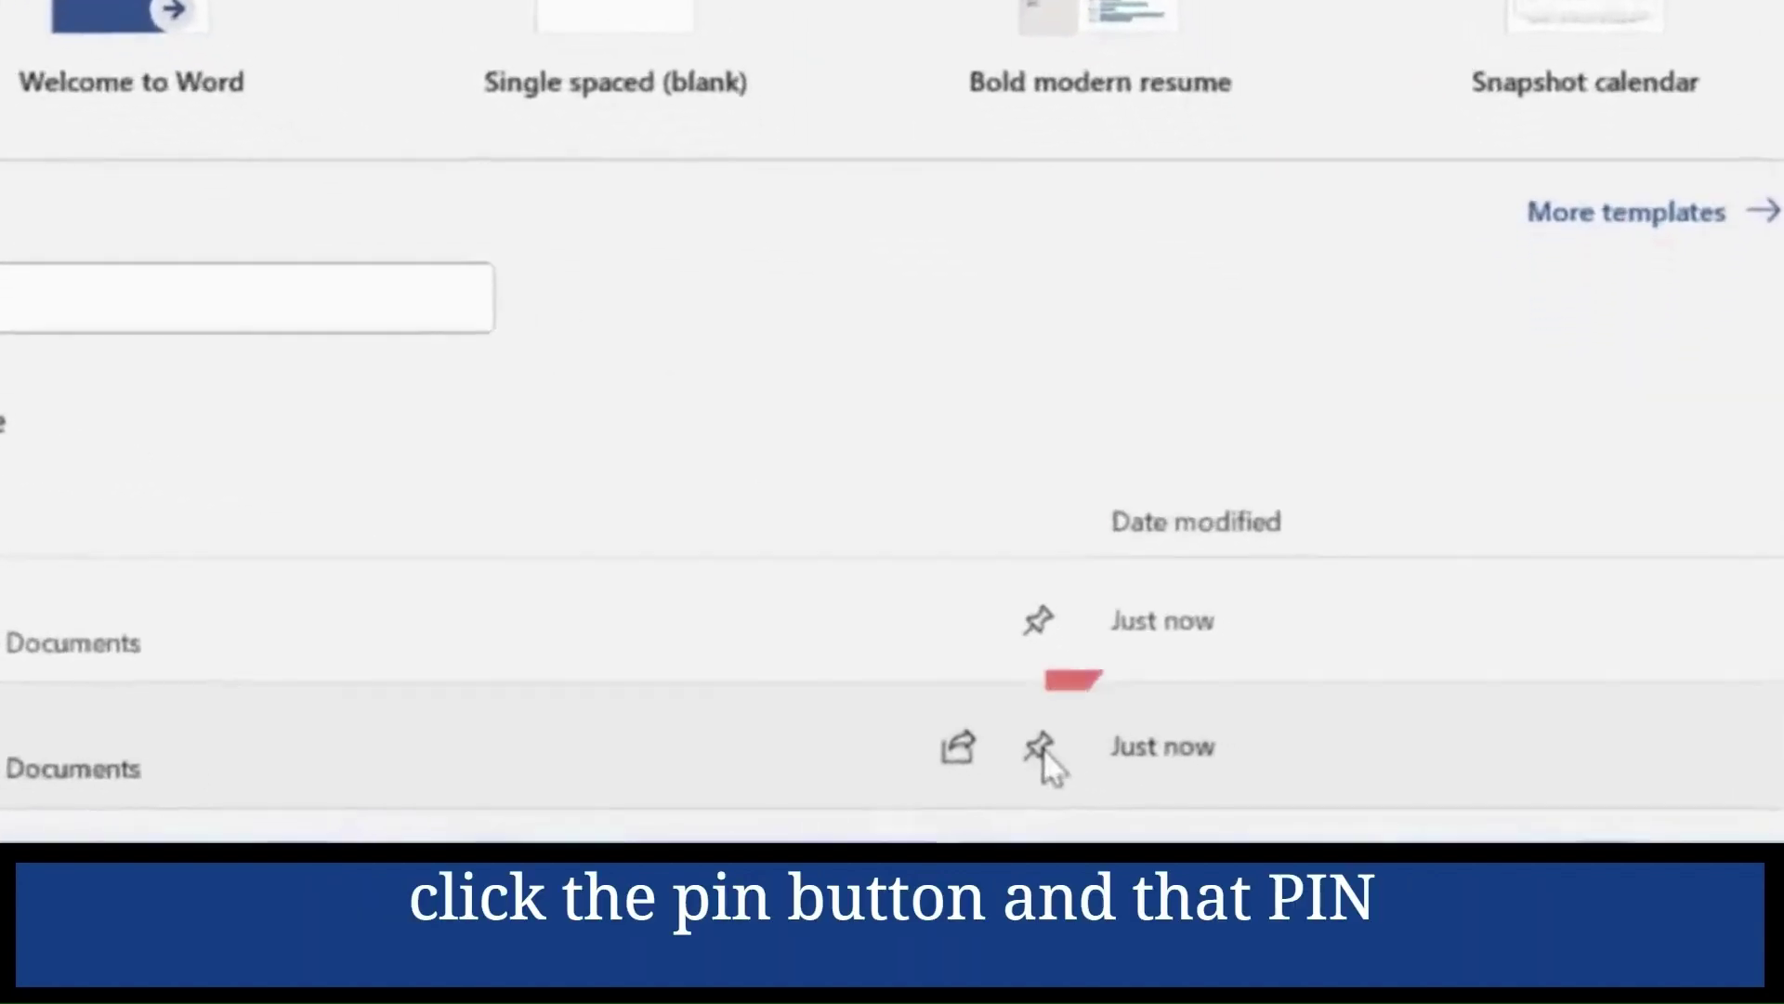
pyautogui.click(1039, 747)
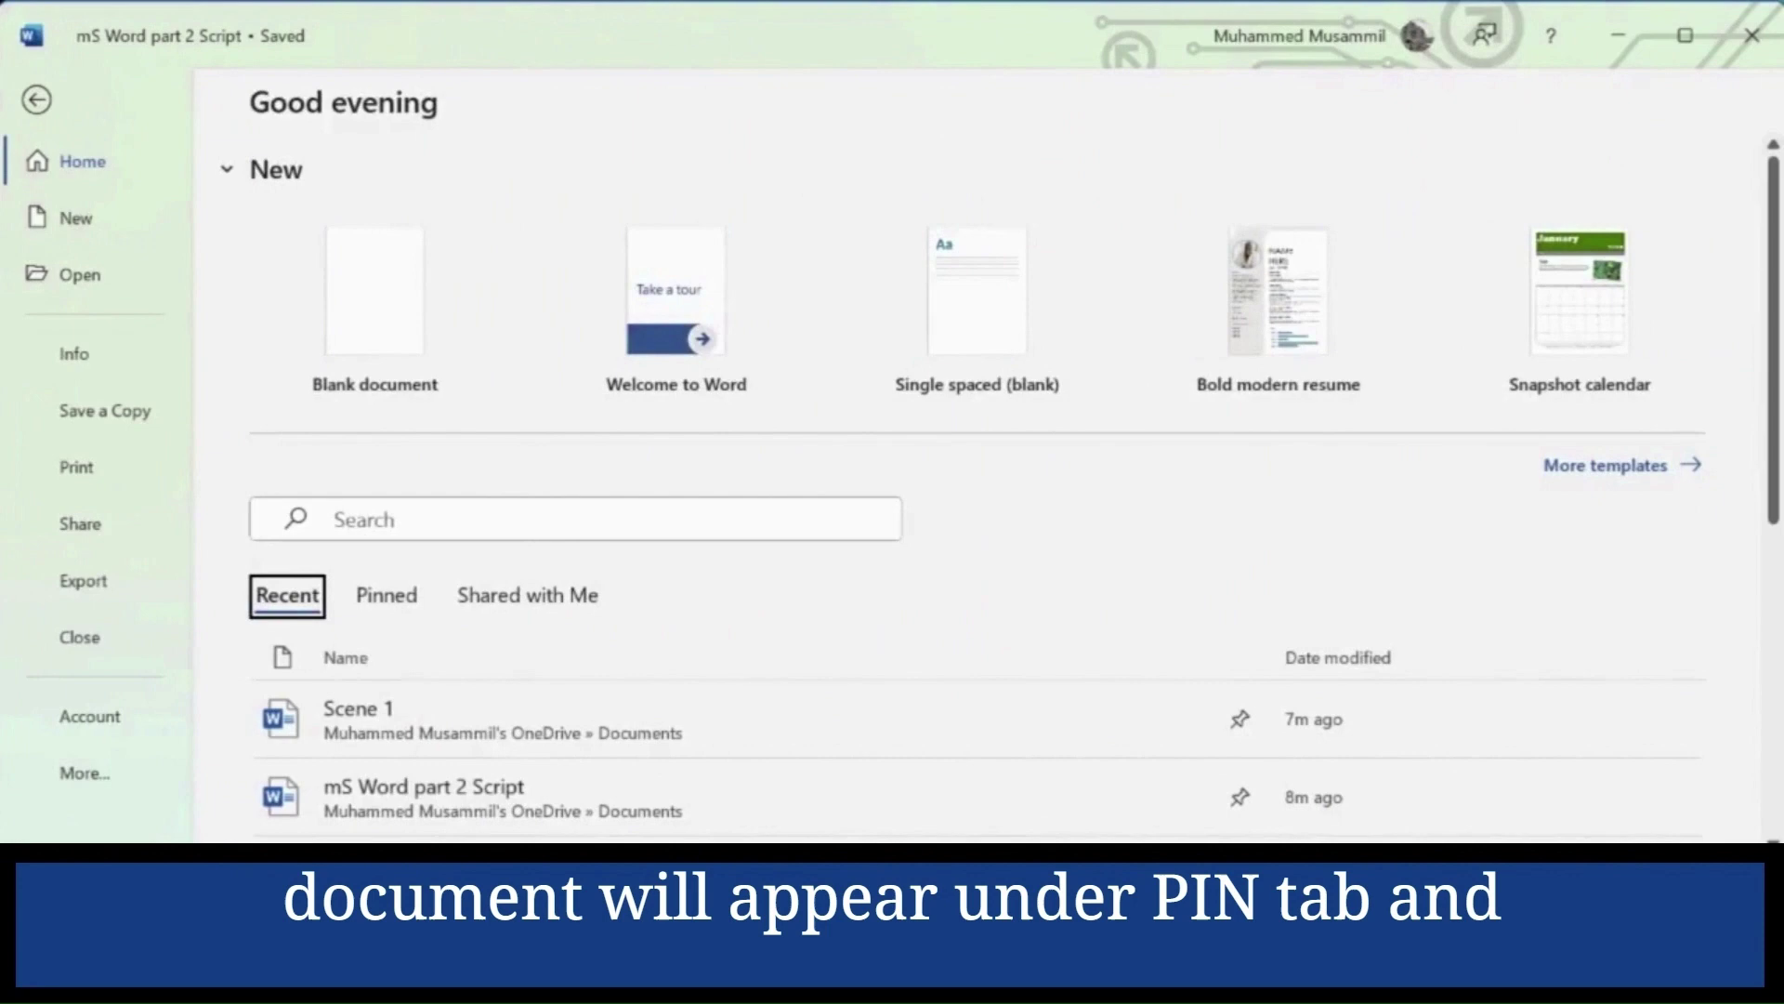
pyautogui.click(395, 603)
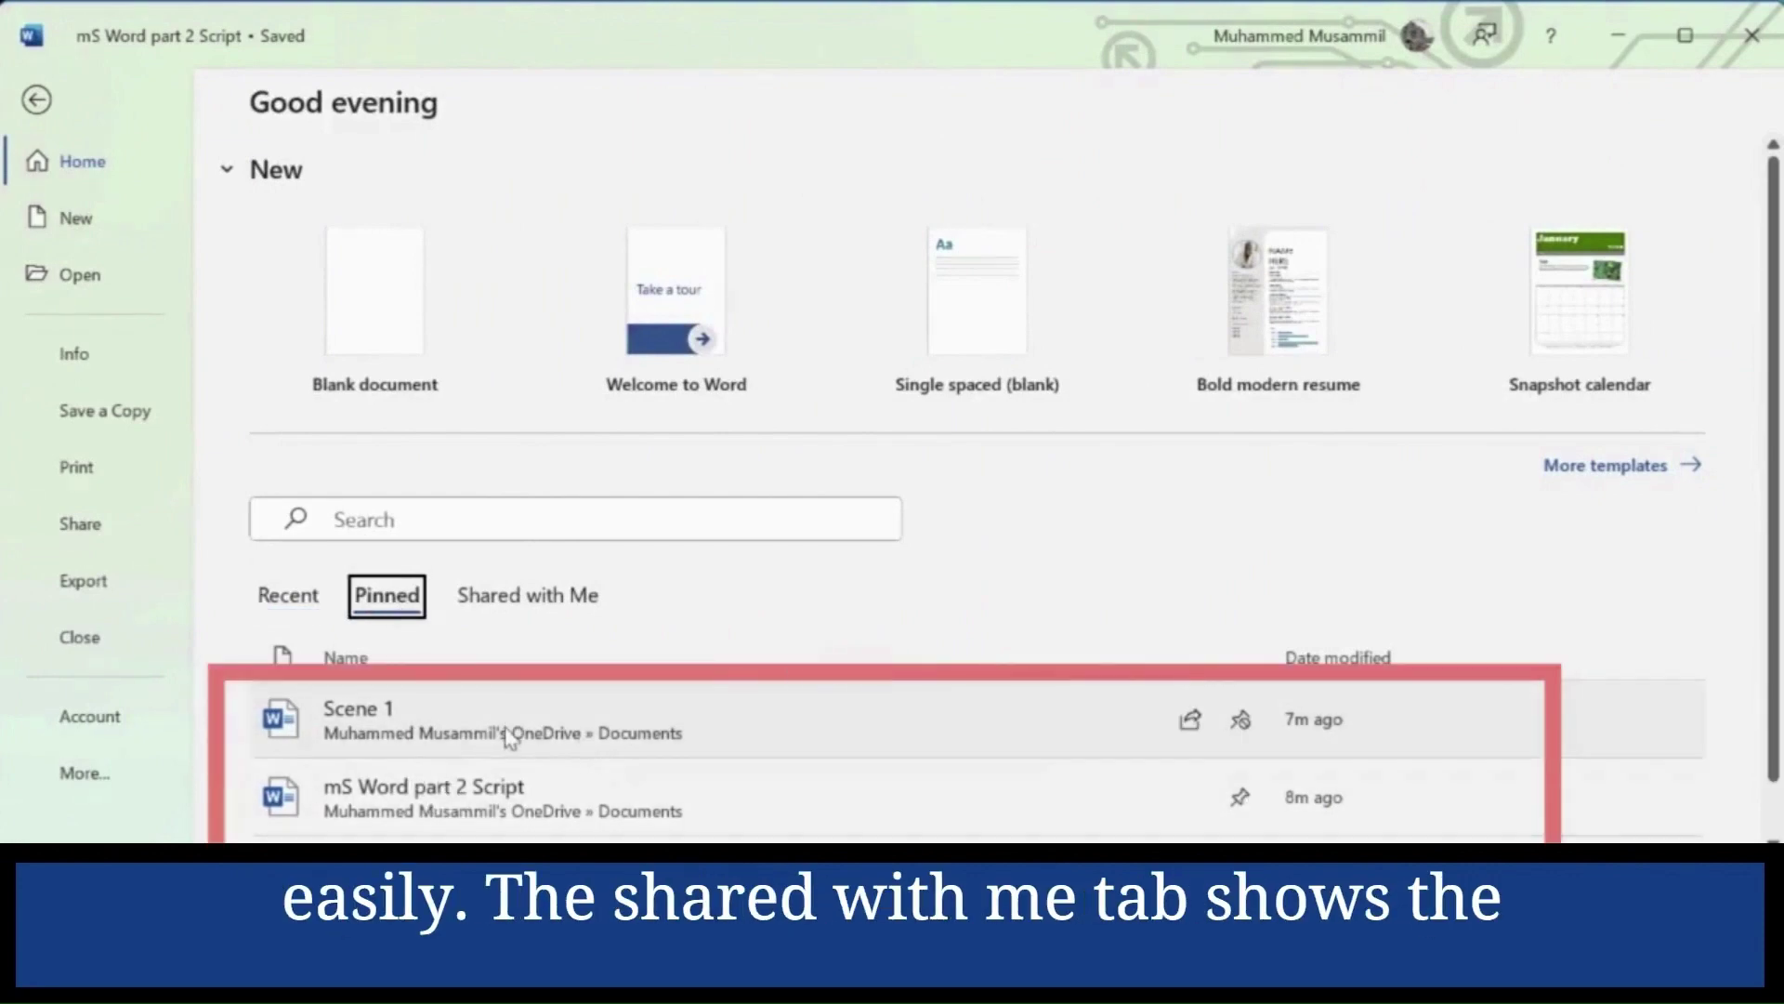
pyautogui.click(505, 602)
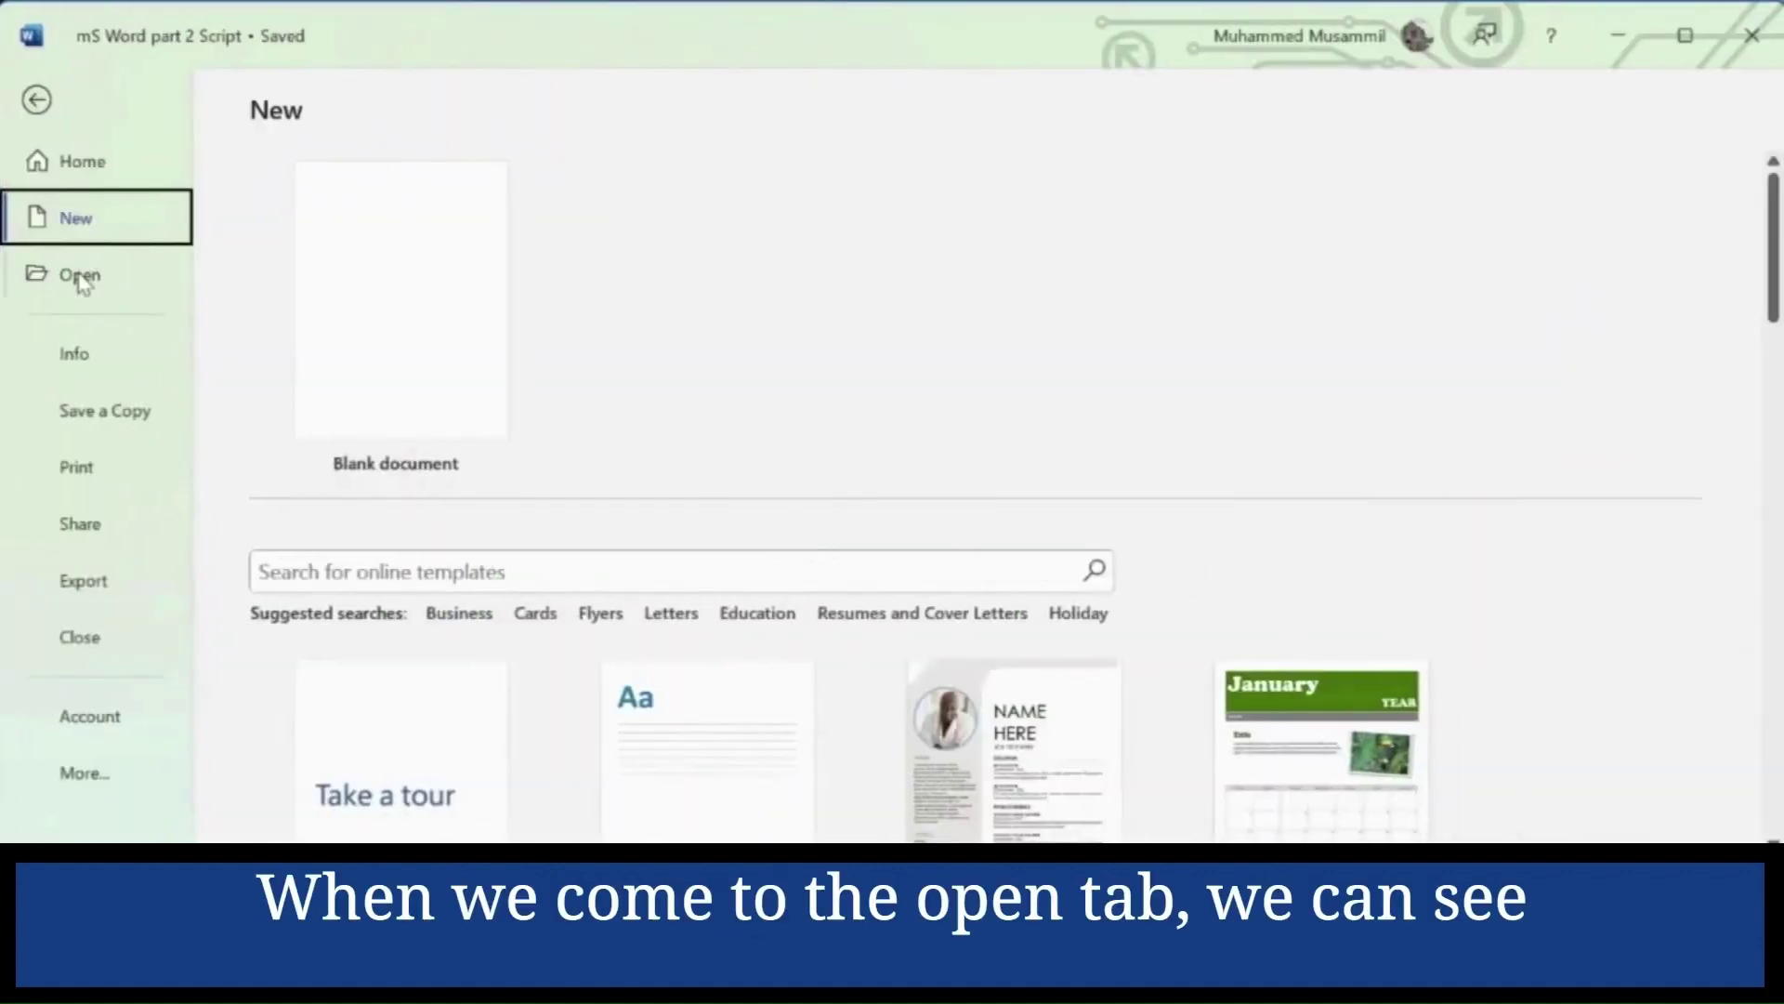
# Examine the locations for opening a document: This PC, Add a Place and the file browser
pyautogui.click(81, 279)
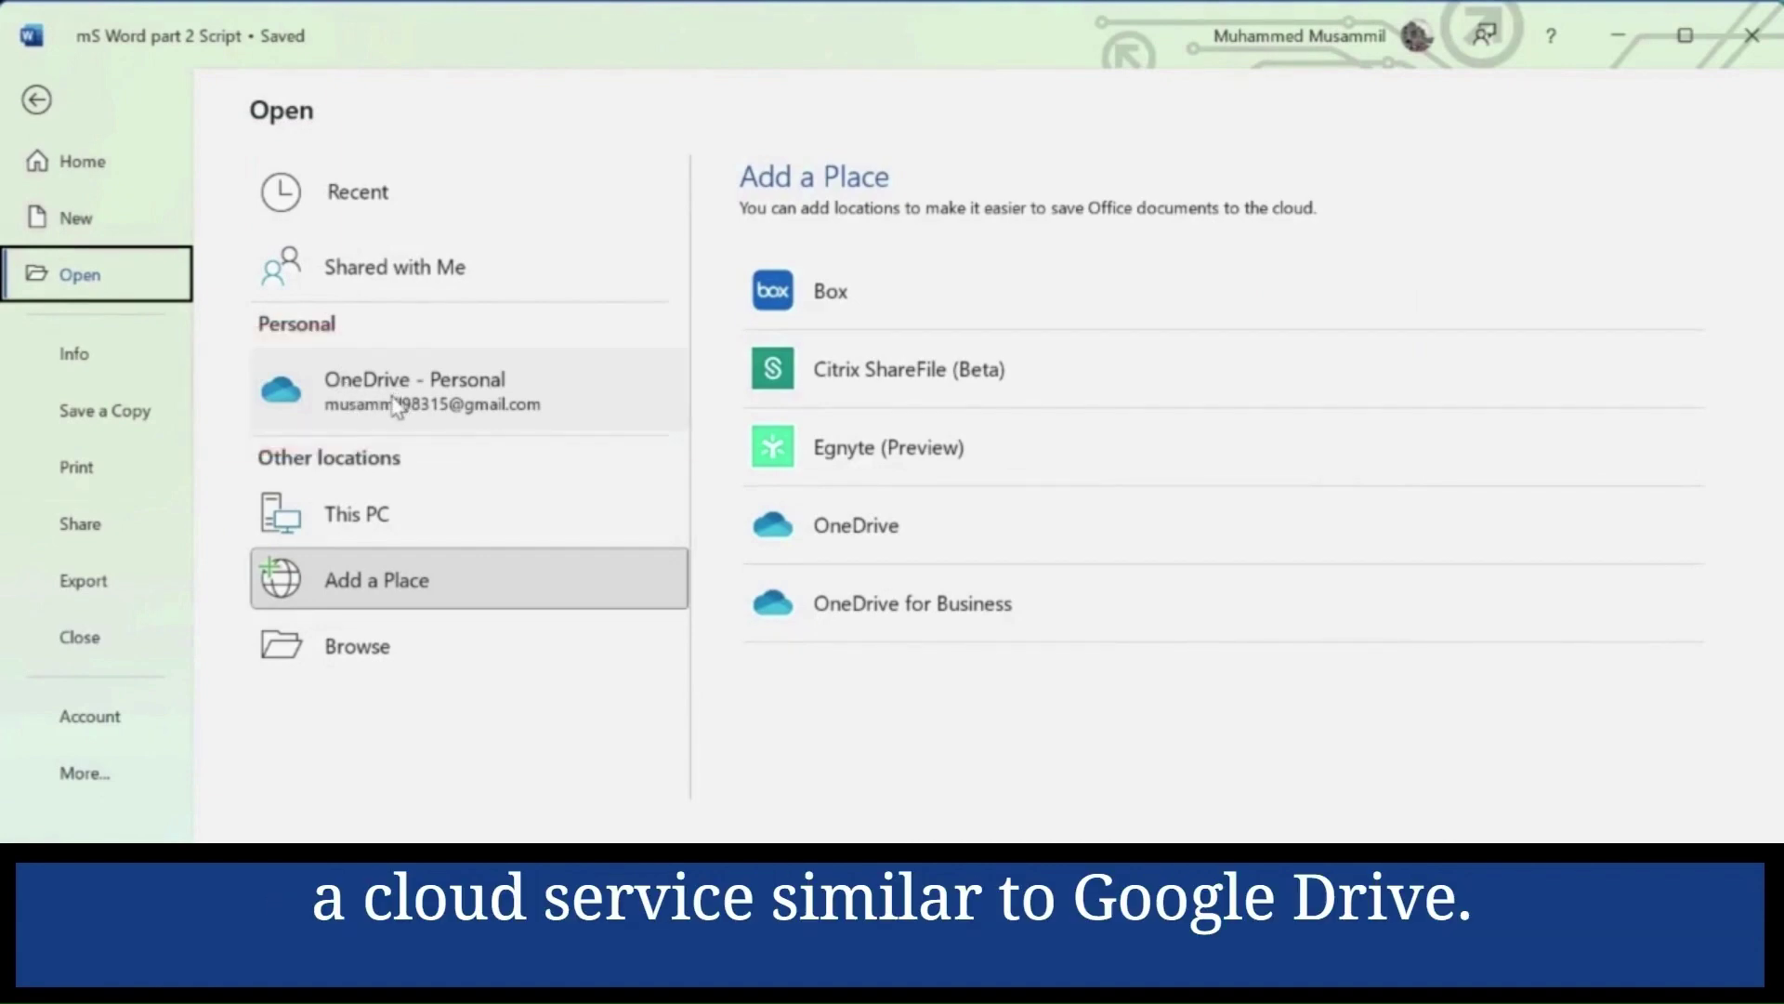
pyautogui.click(397, 514)
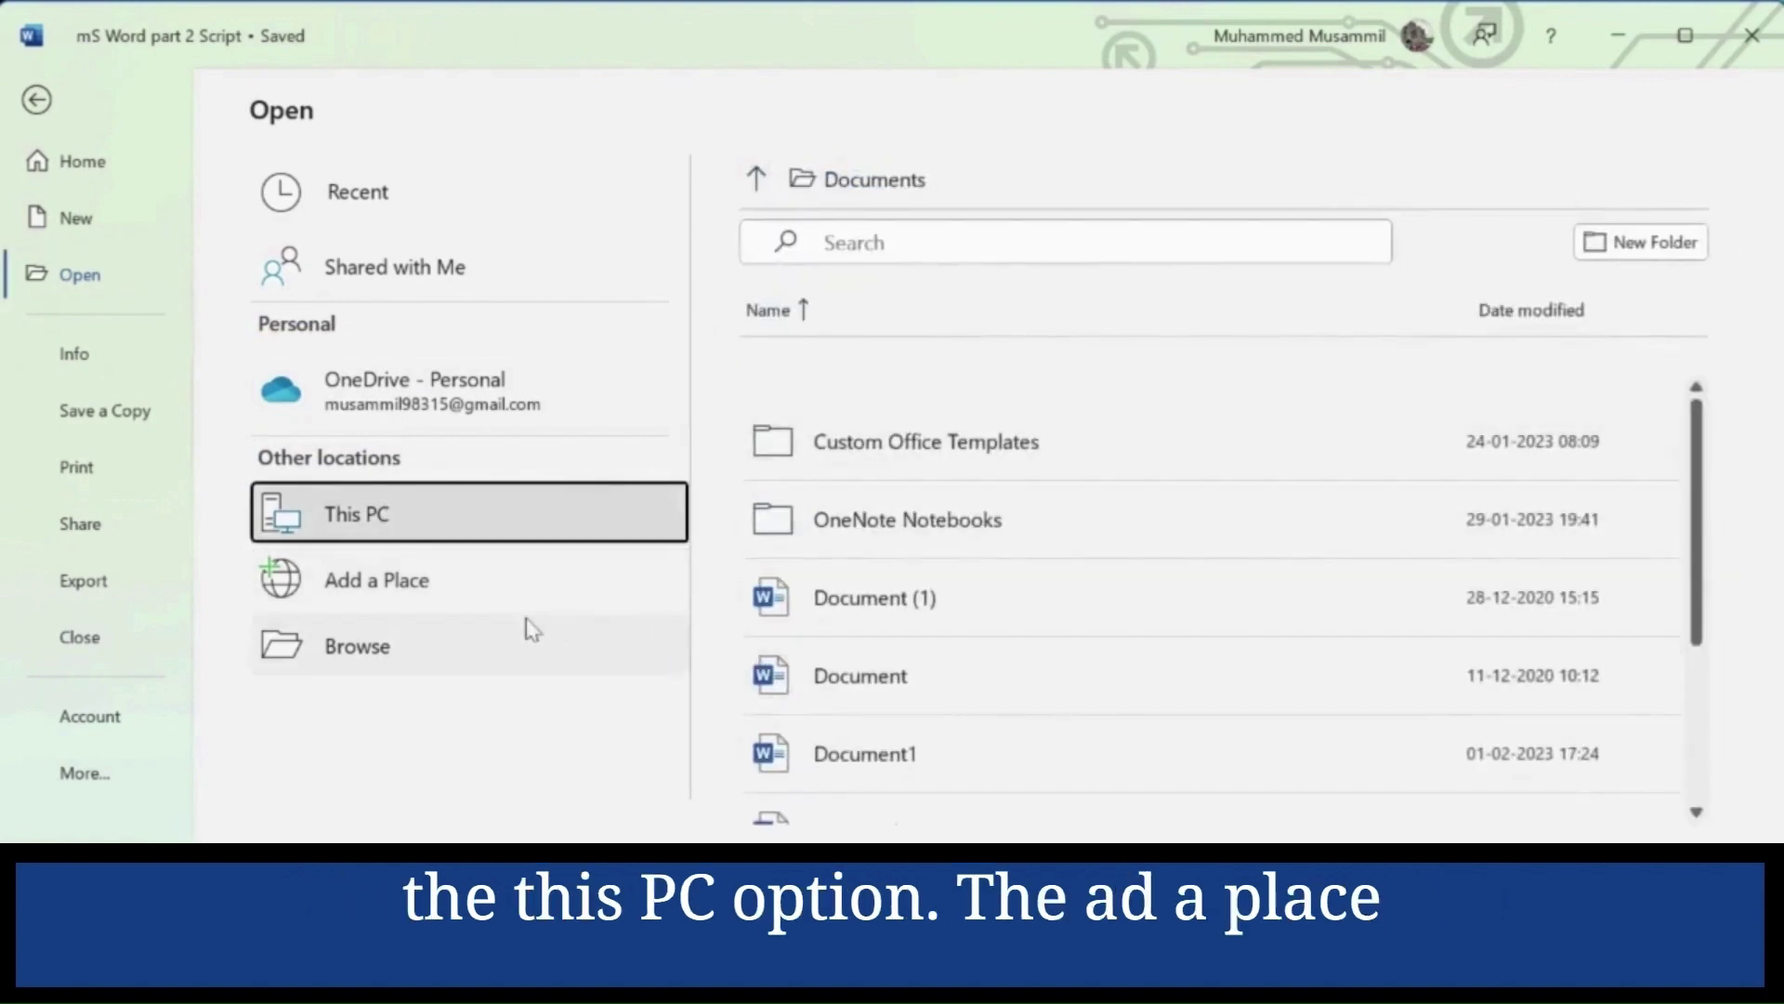
pyautogui.click(478, 592)
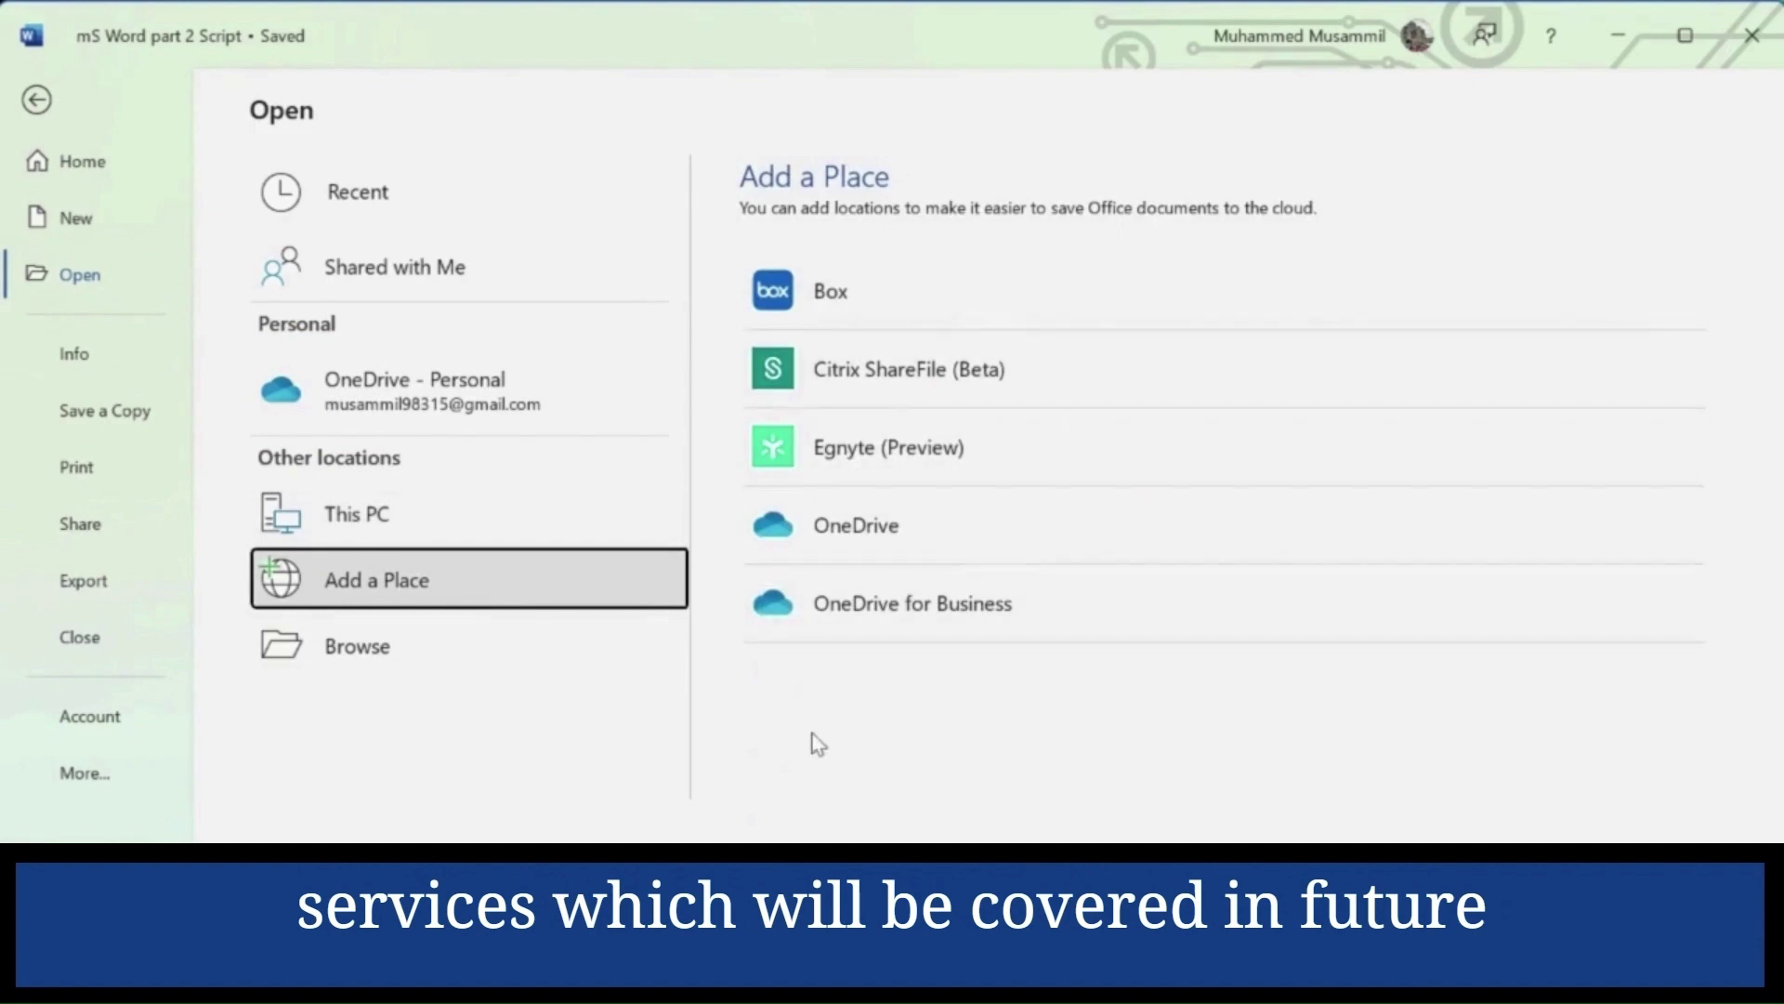
pyautogui.click(485, 646)
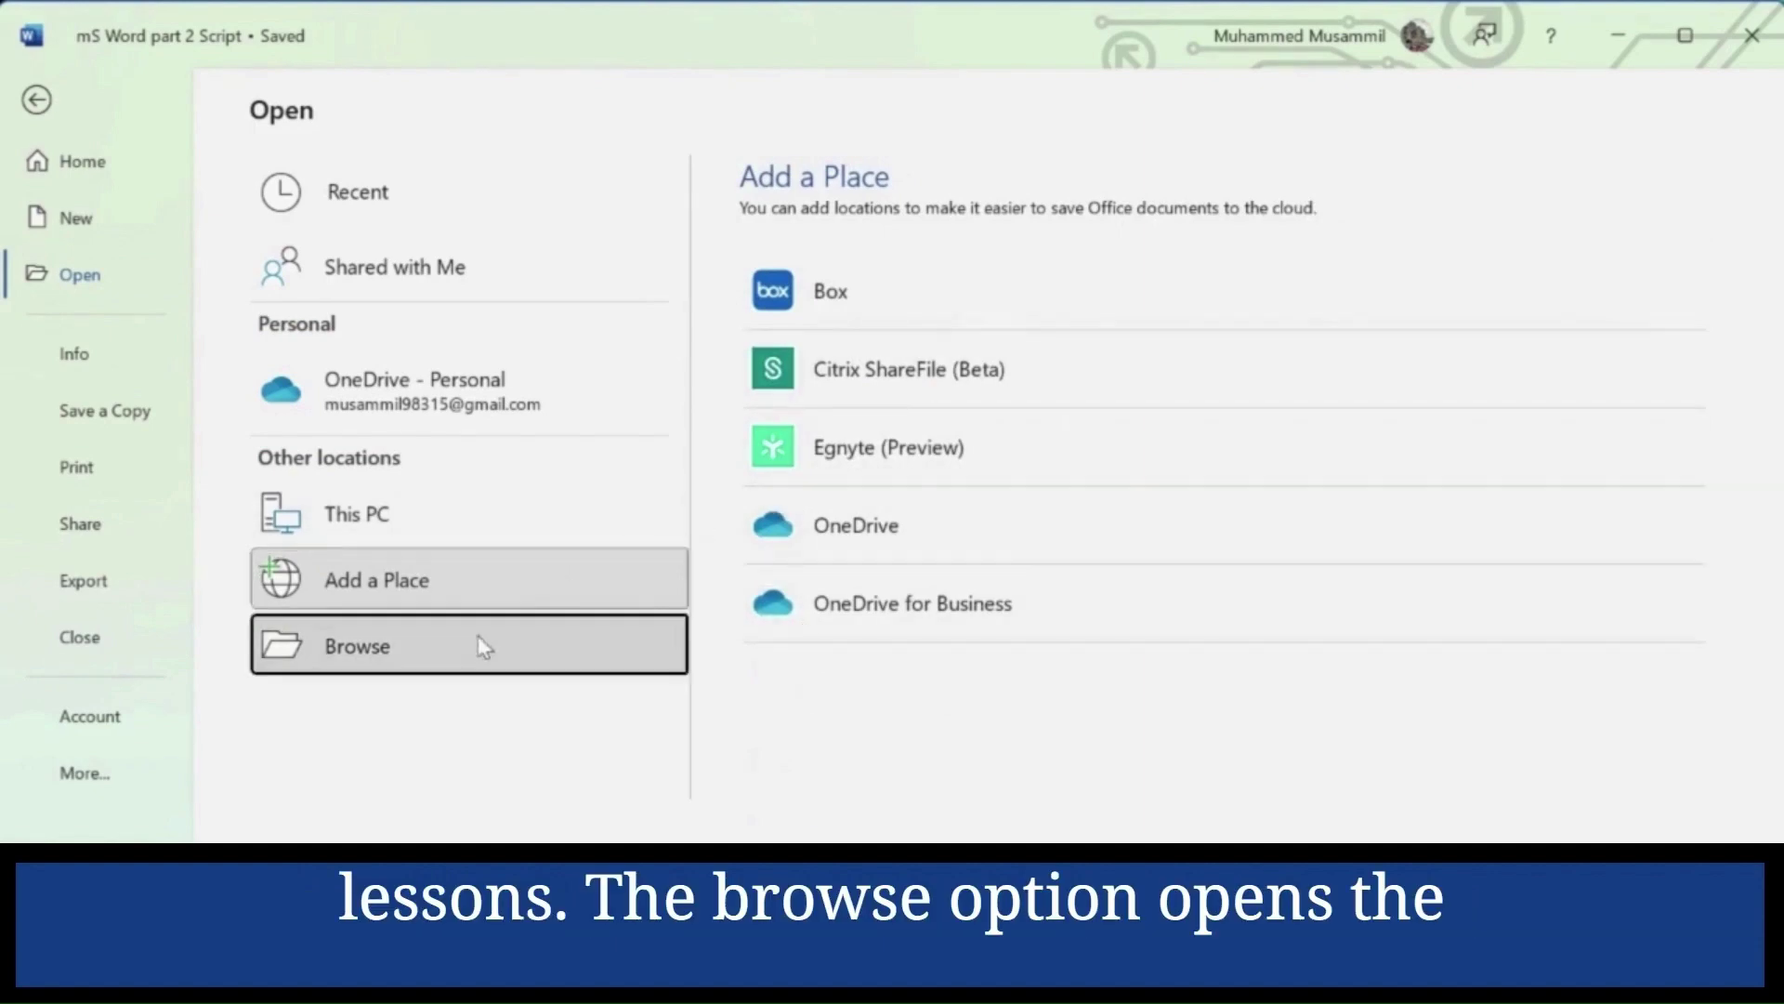